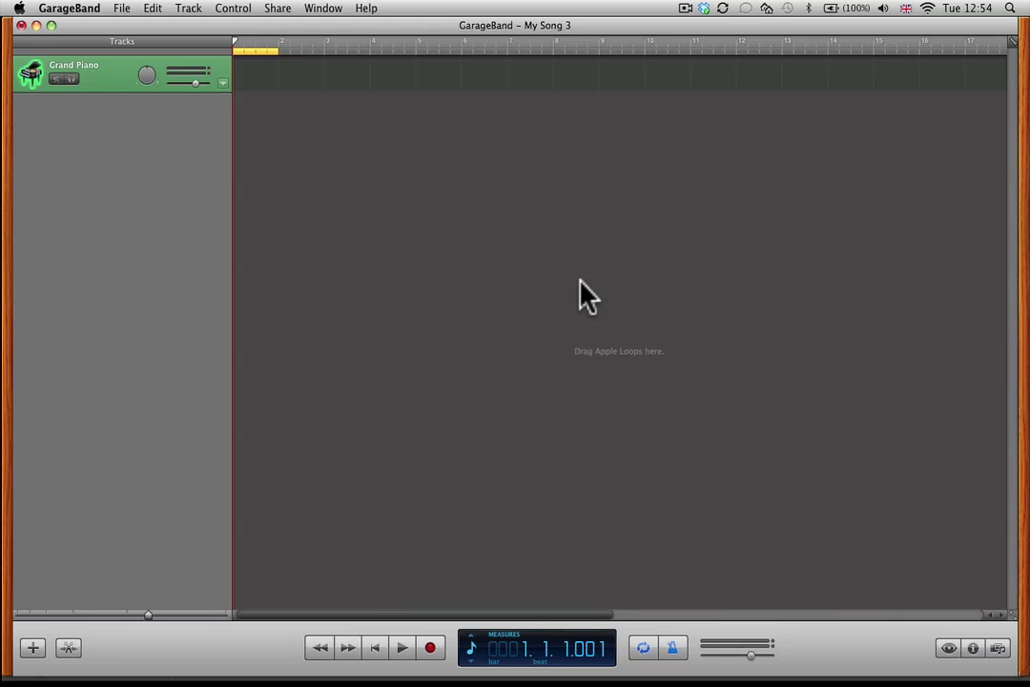
Replace the track's Grand Piano with the Indie Kit Live kit from Drum Kits.
left_click(966, 643)
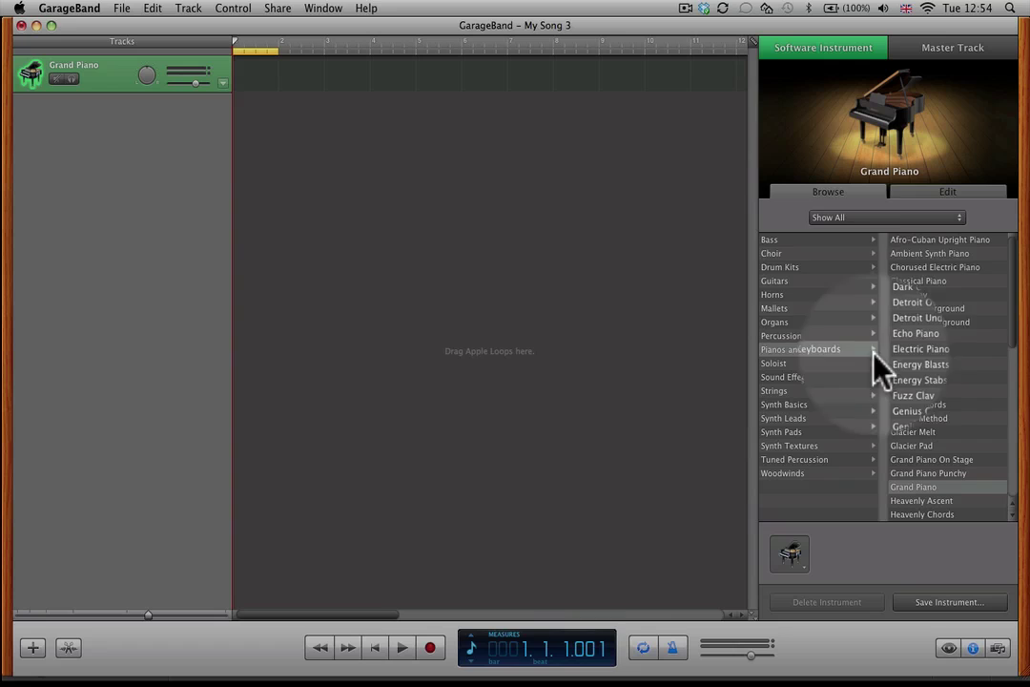
left_click(799, 275)
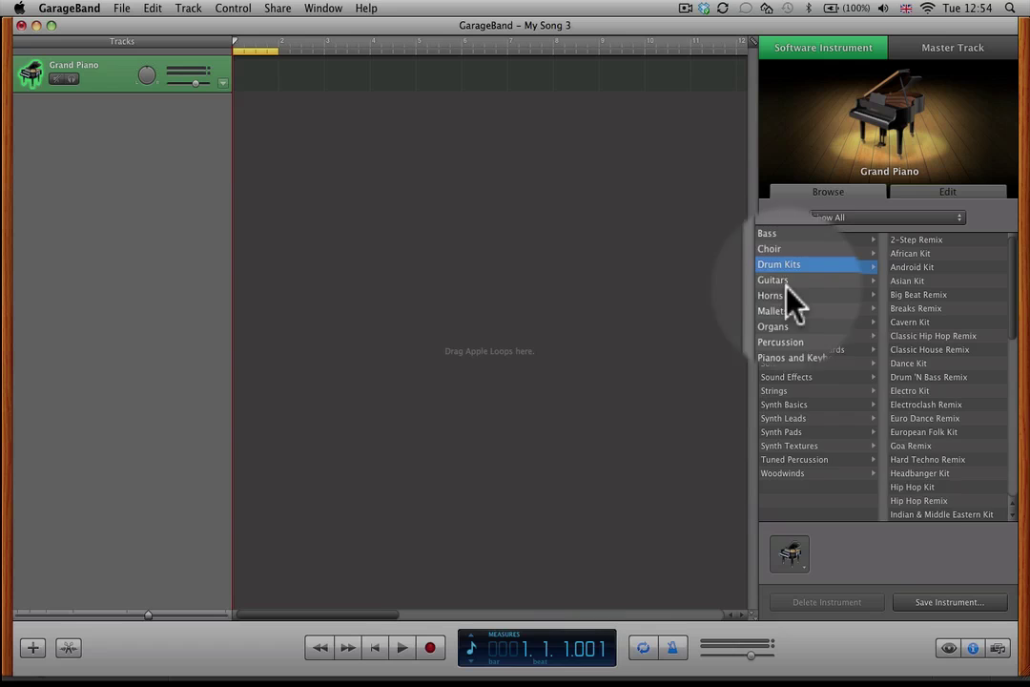
left_click(1011, 442)
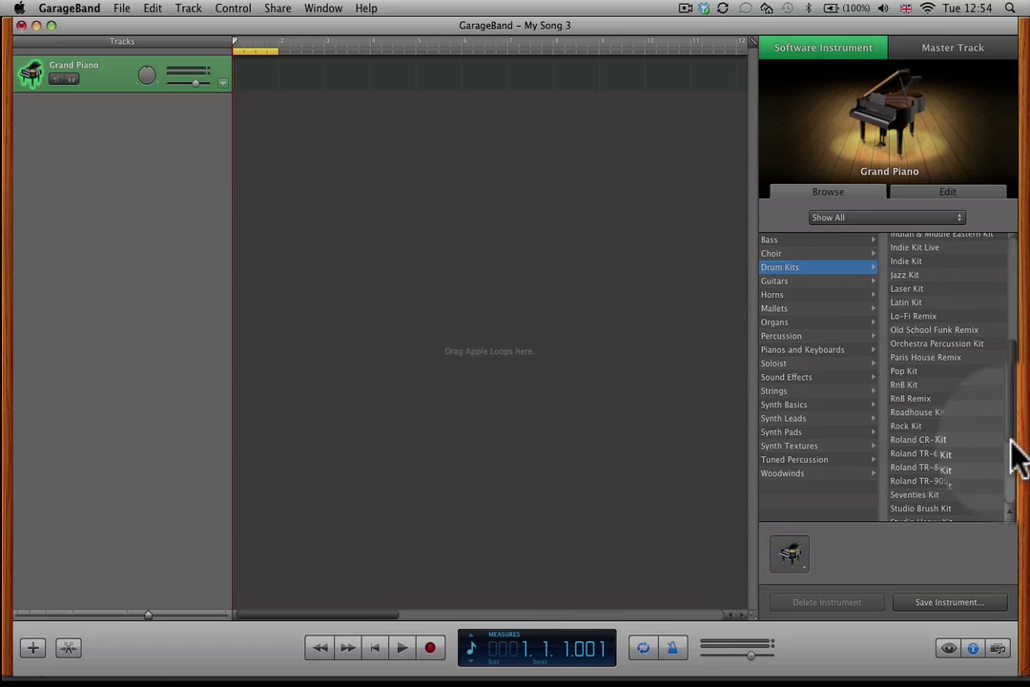
left_click(933, 247)
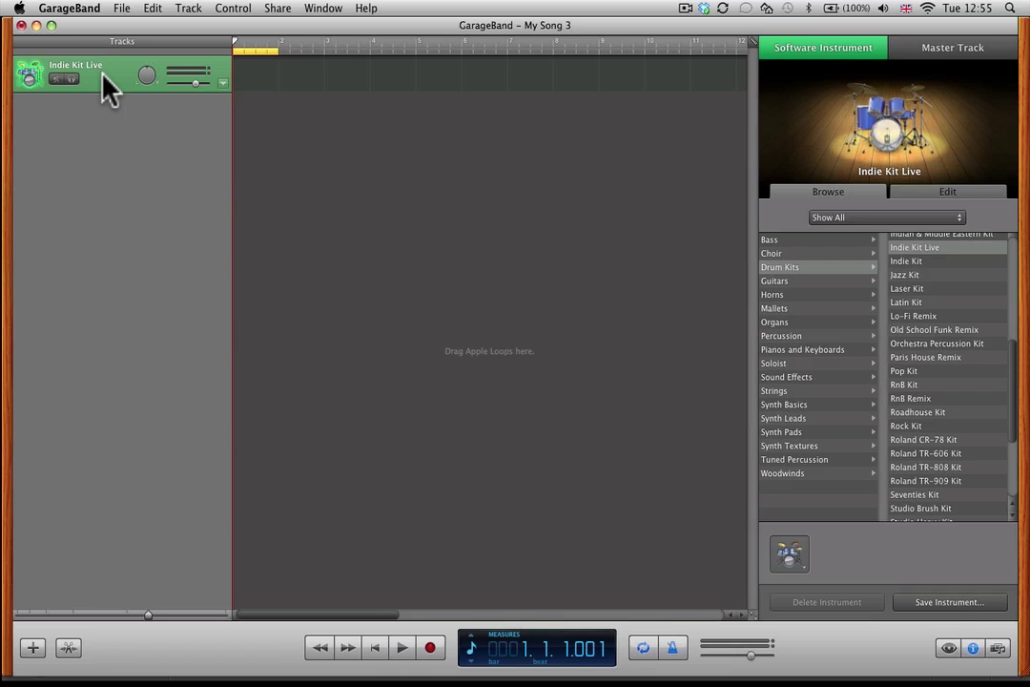
Duplicate the Indie Kit Live track twice, once with Cmd+D and once via Track > Duplicate Track.
key("super+d")
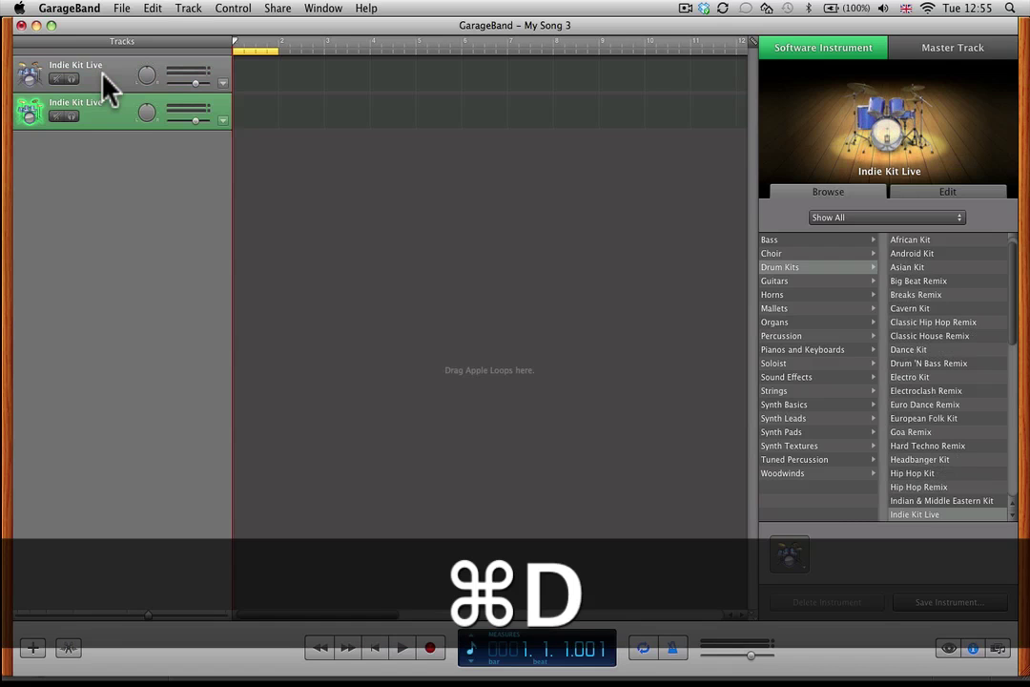
left_click(190, 8)
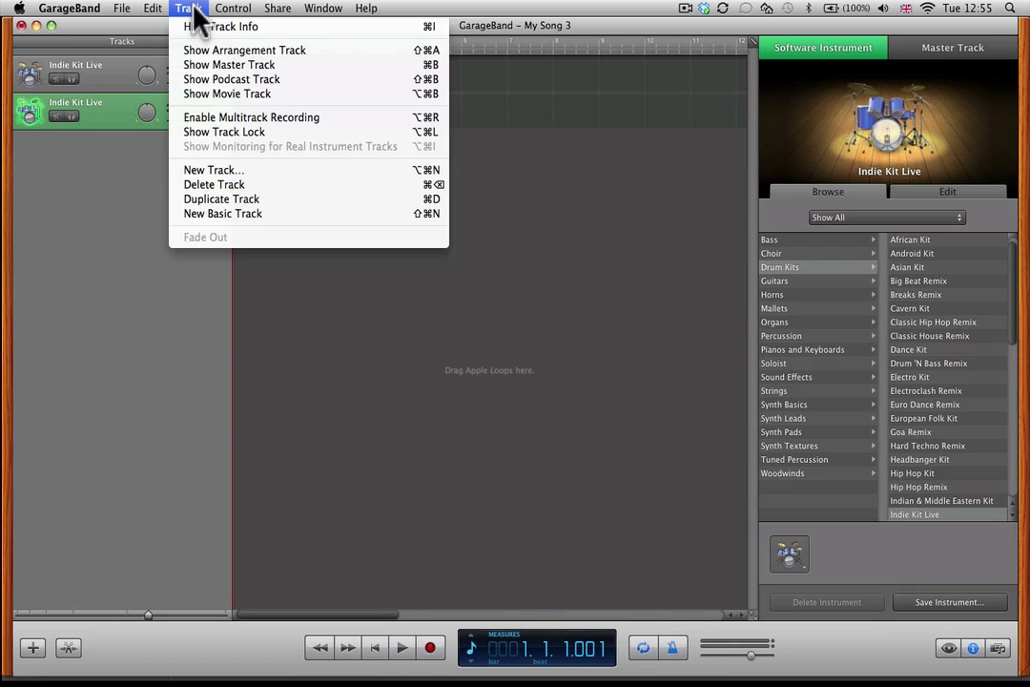
left_click(219, 199)
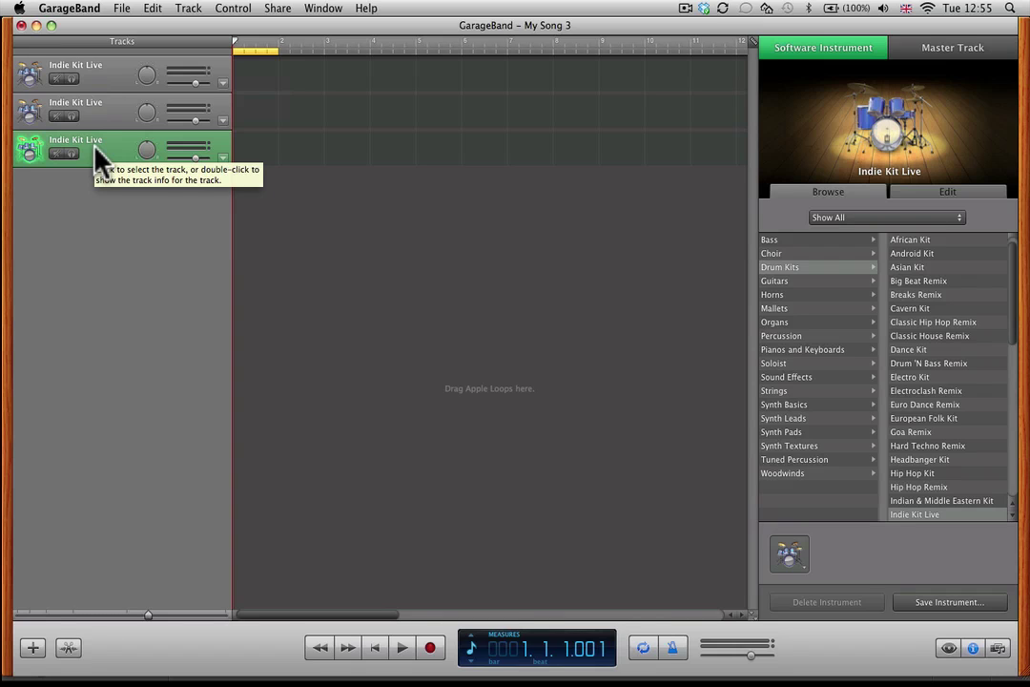
Select the first drum track, open Musical Typing (Cmd+K), and audition several drum sounds.
left_click(112, 86)
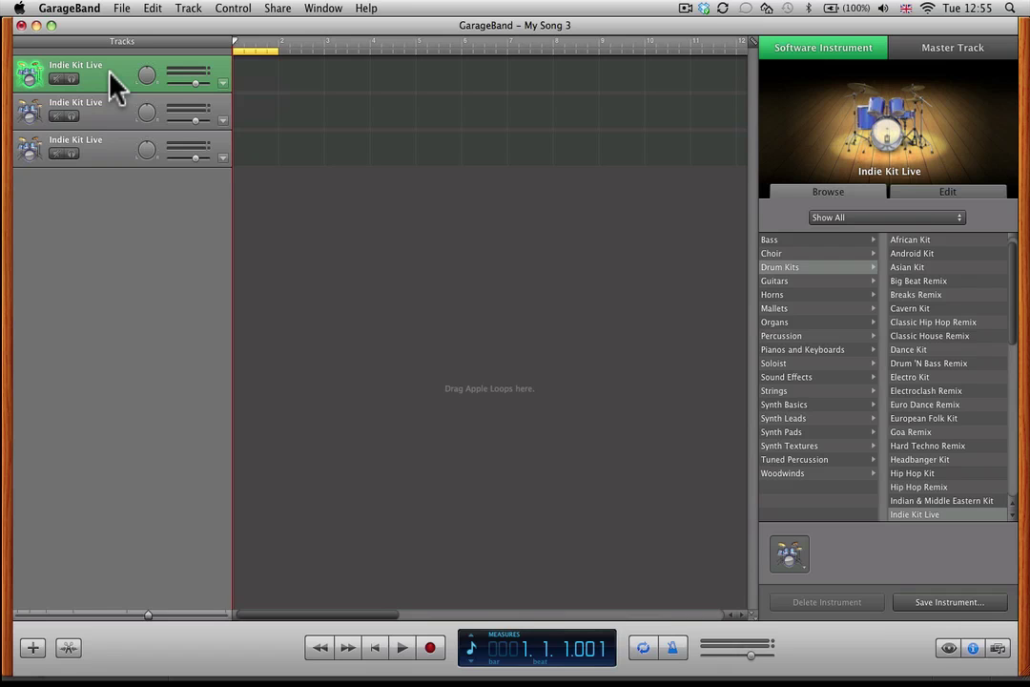
key("super+k")
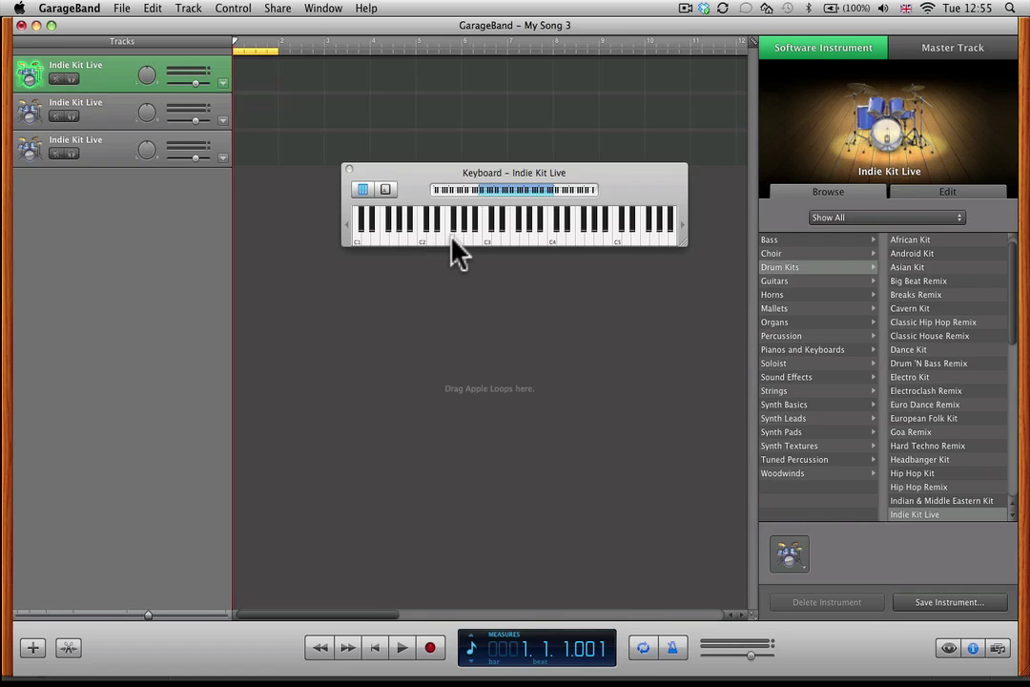
left_click(446, 237)
left_click(384, 225)
left_click(391, 229)
left_click(356, 240)
left_click(377, 241)
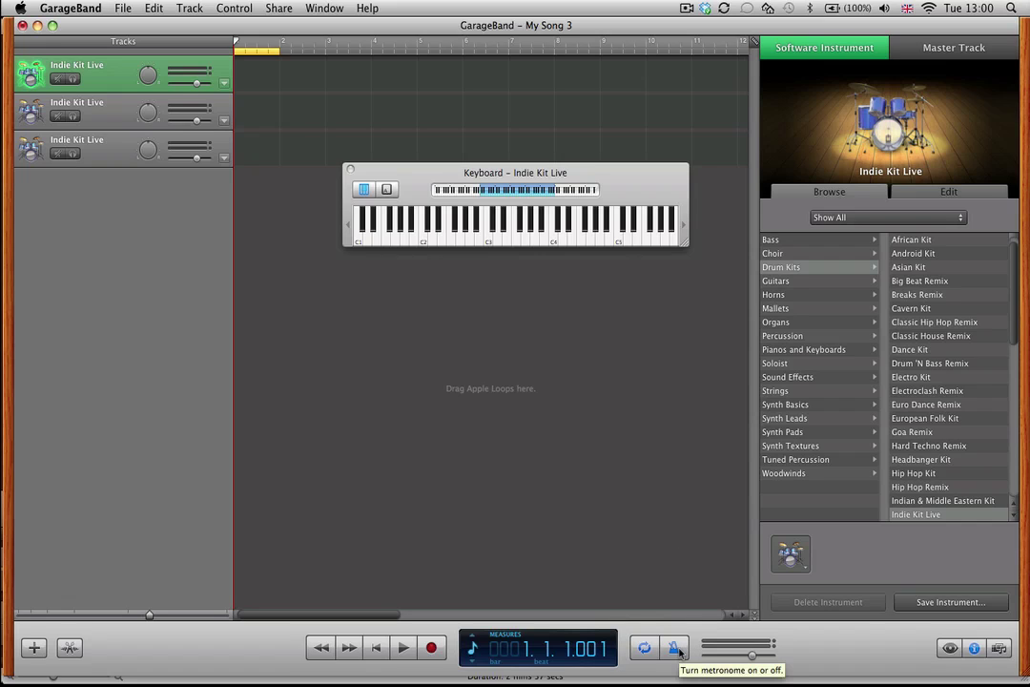
Play the song briefly and stop, leaving the playhead at bar 1, beat 3.
key("space")
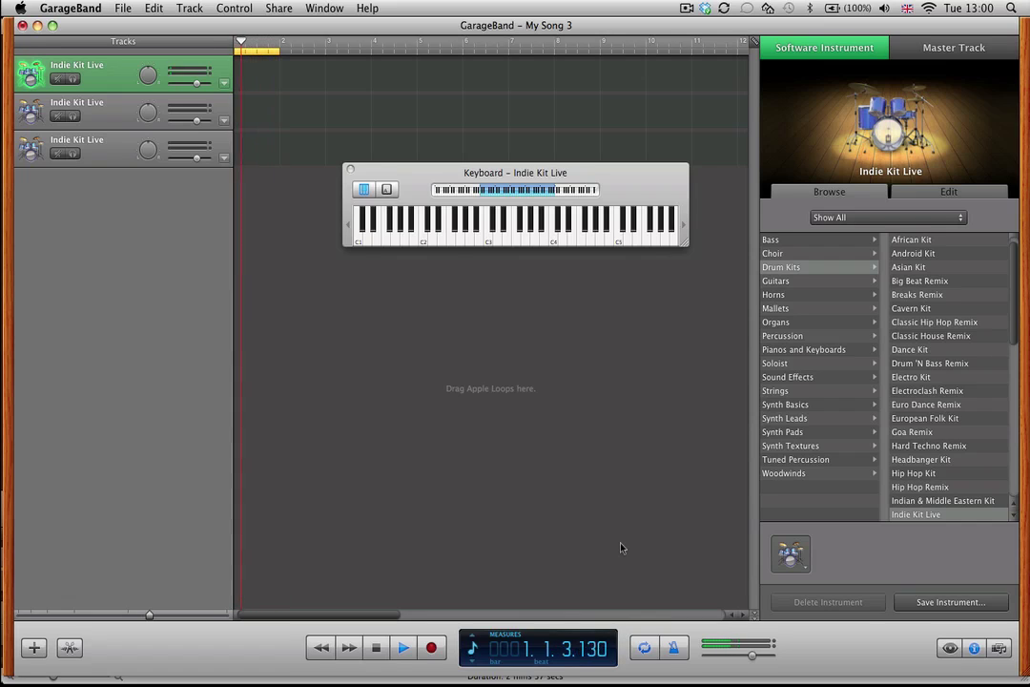
key("space")
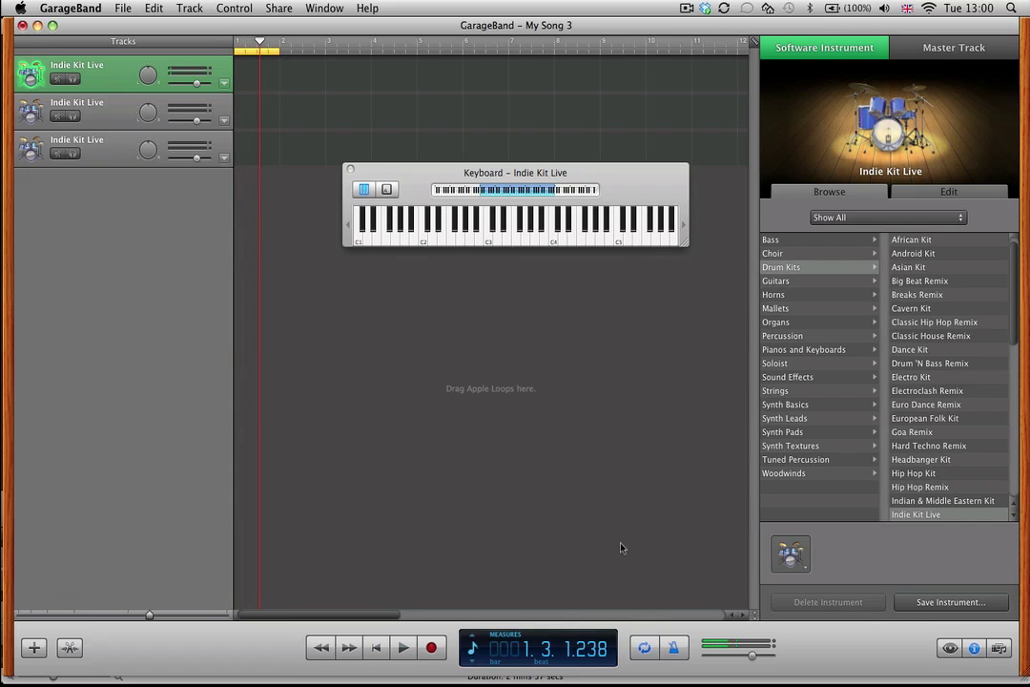
Switch the LCD to Project mode, lower the tempo from 120 to 100 bpm, and play.
left_click(473, 651)
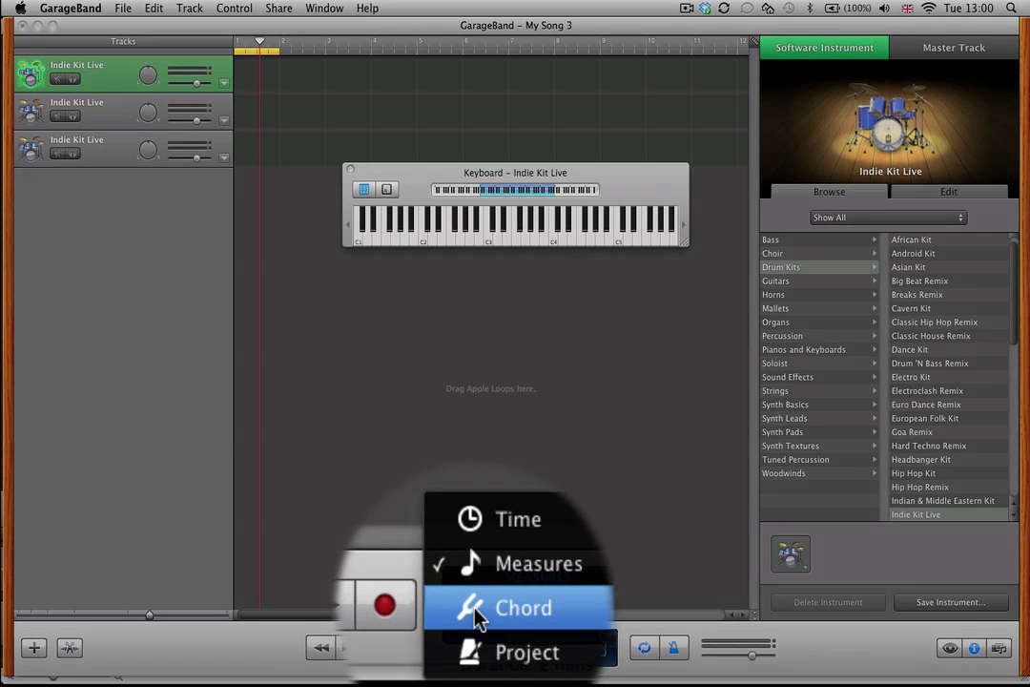
left_click(486, 652)
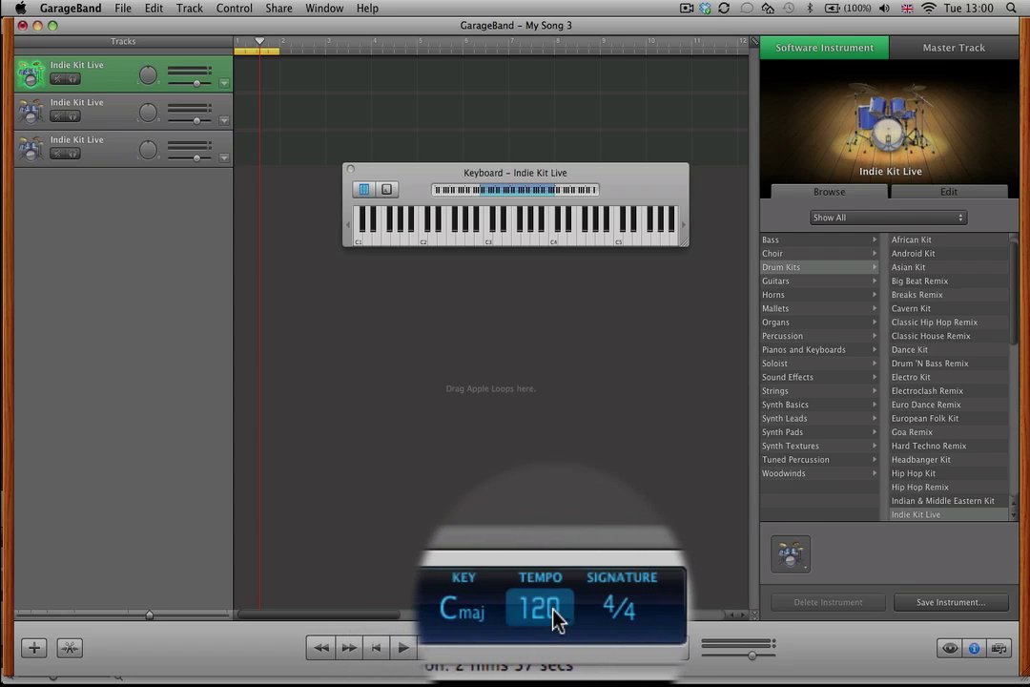
left_click(556, 620)
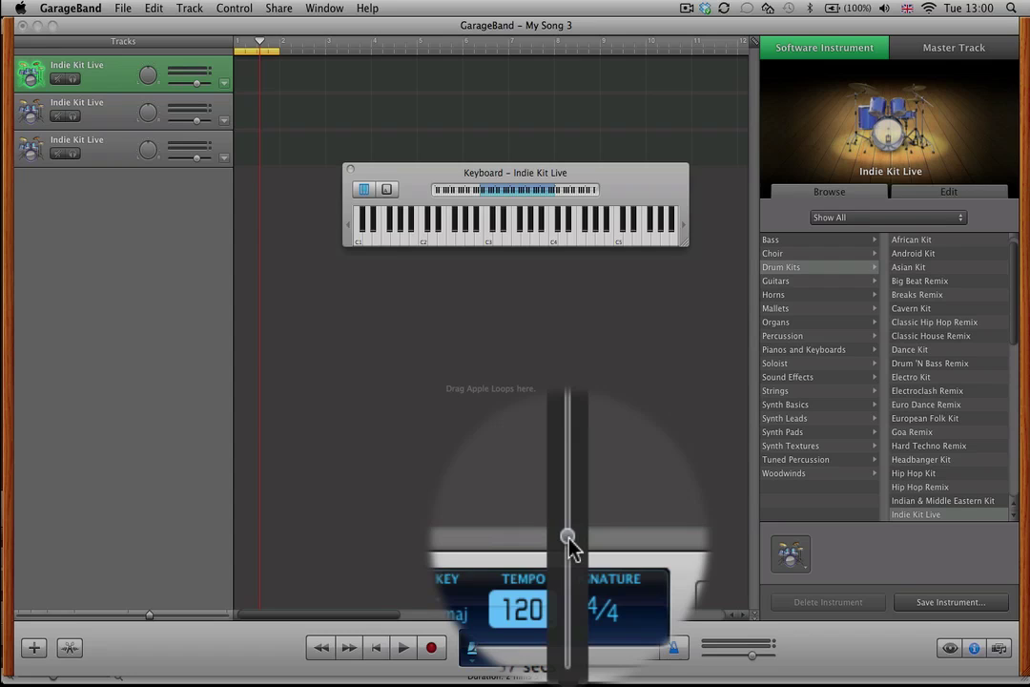
left_click_drag(569, 540, 569, 567)
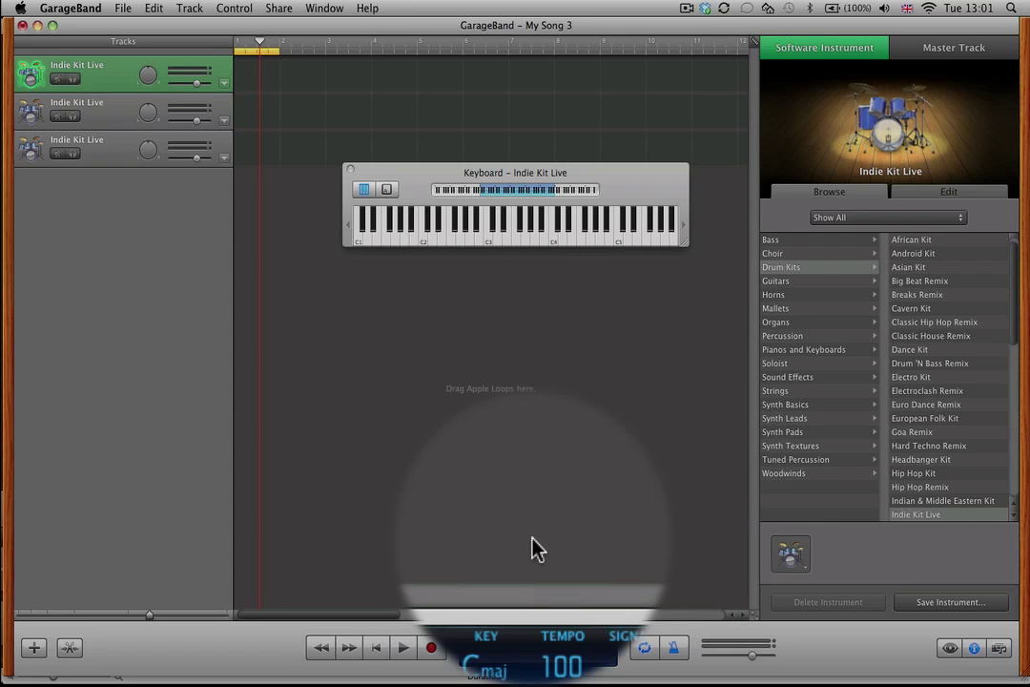
key("space")
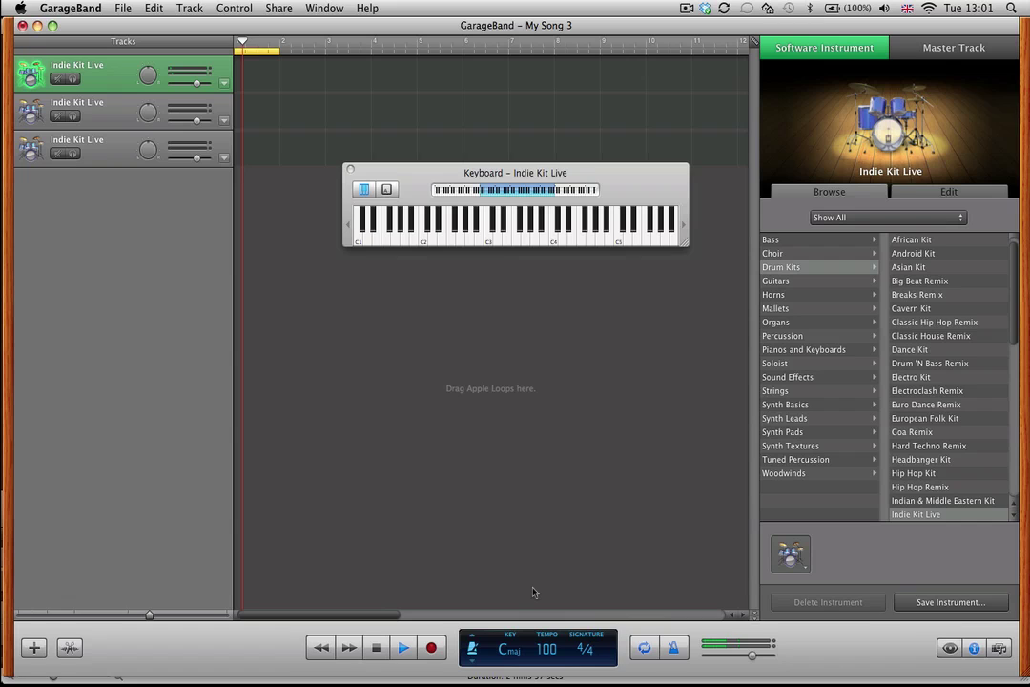
Record a one-bar hi-hat region at the start of the first drum track.
key("space")
key("r")
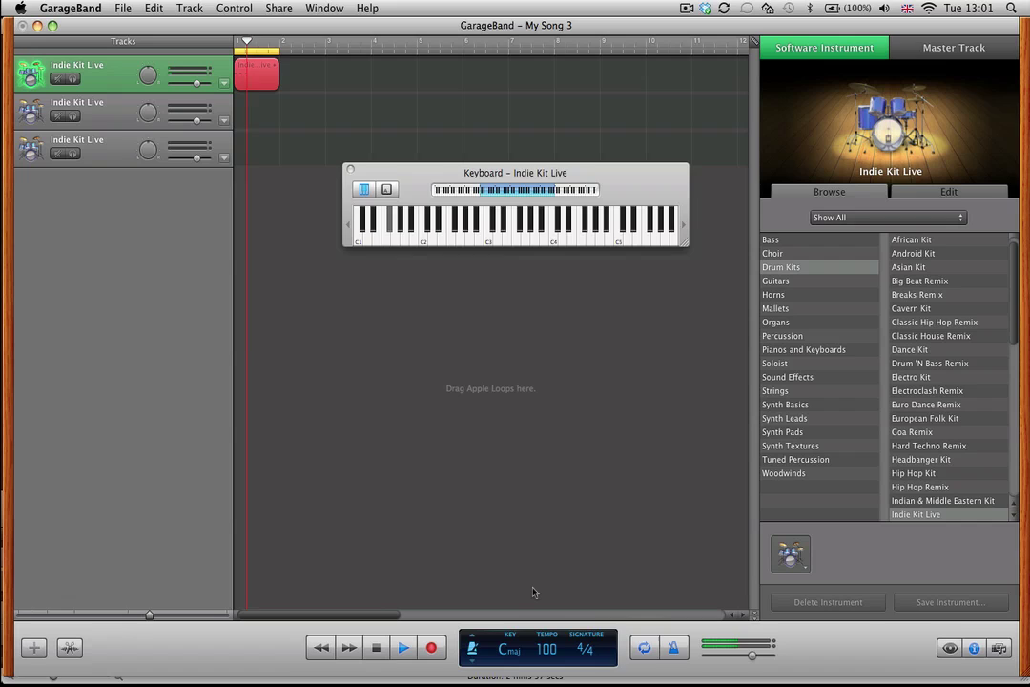
key("space")
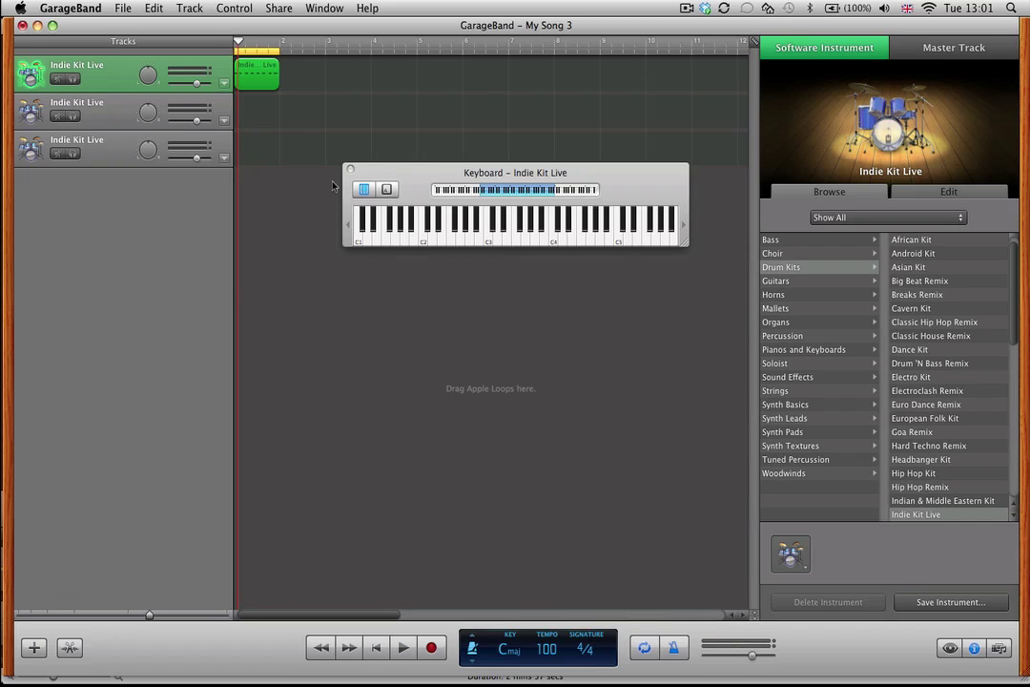
Open the region in the Piano Roll, select all notes, and quantize them to 1/8 Note.
double_click(265, 74)
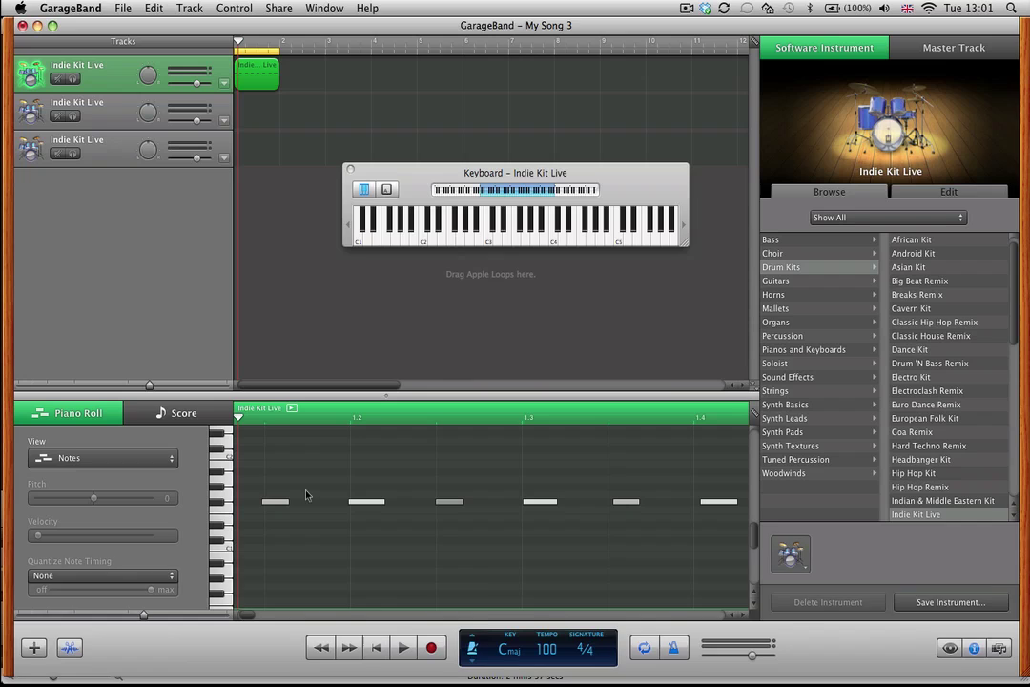
key("super")
key("super+a")
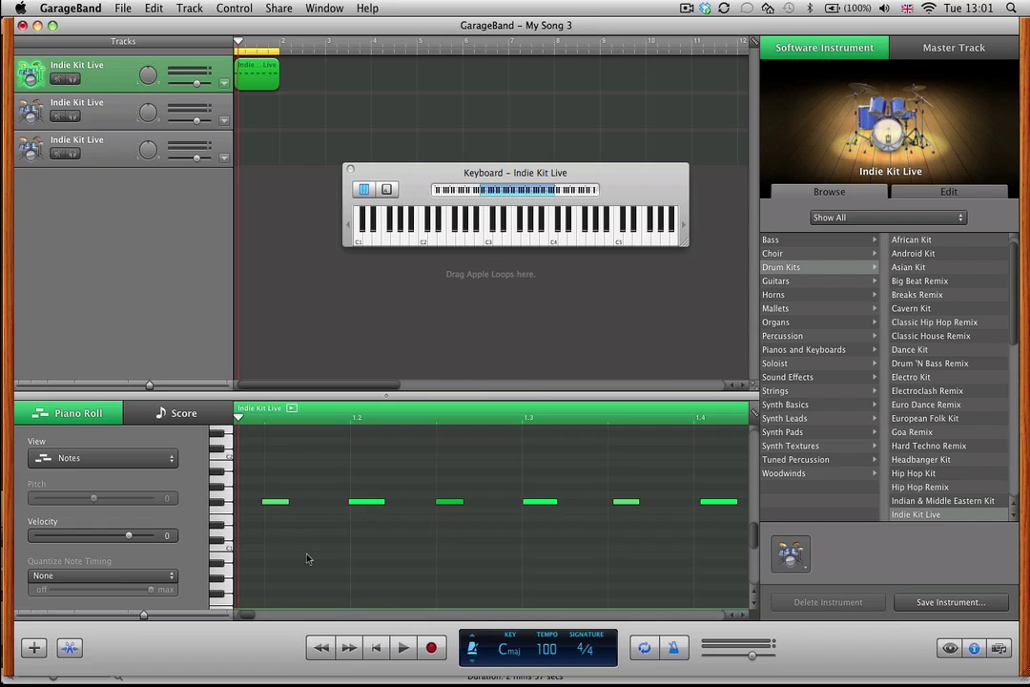
left_click(168, 579)
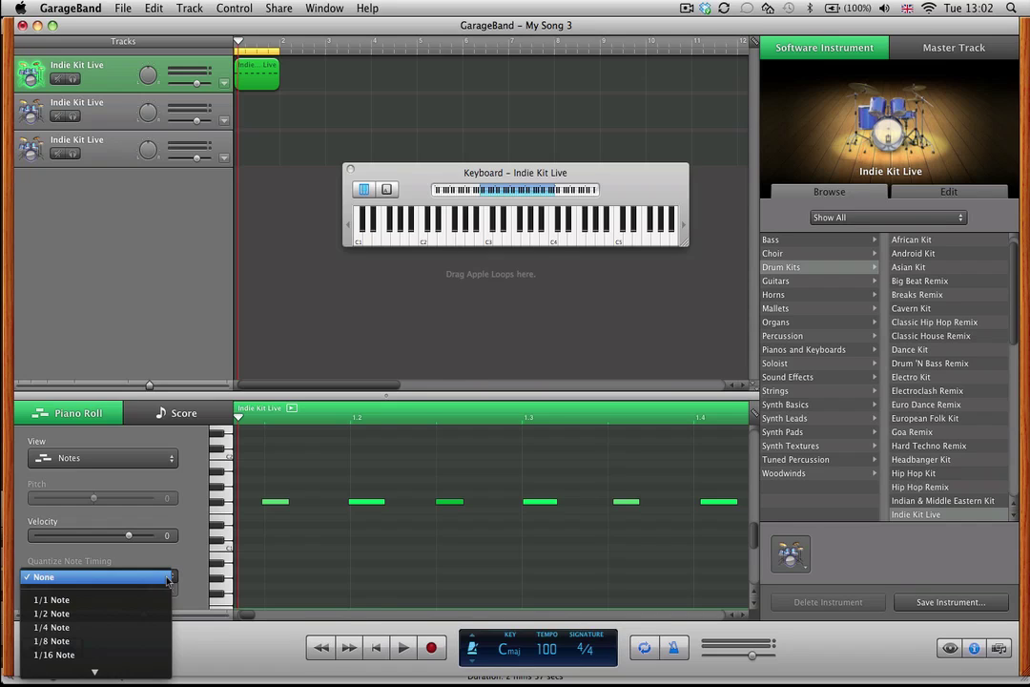
left_click(136, 646)
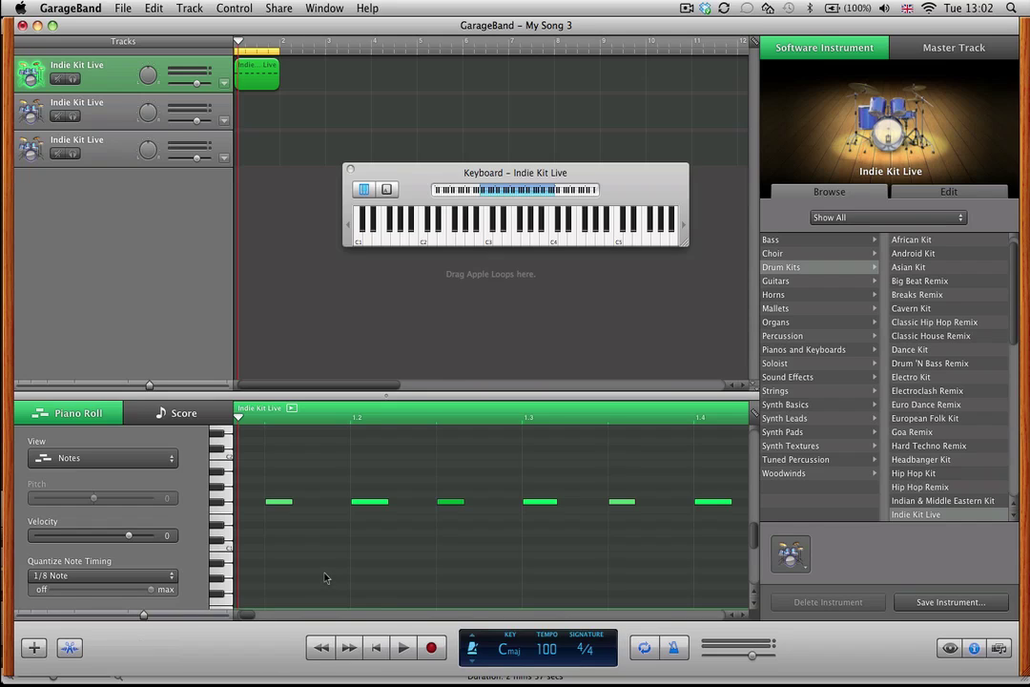
Play back the quantized hi-hat region, then select the empty second drum track.
key("space")
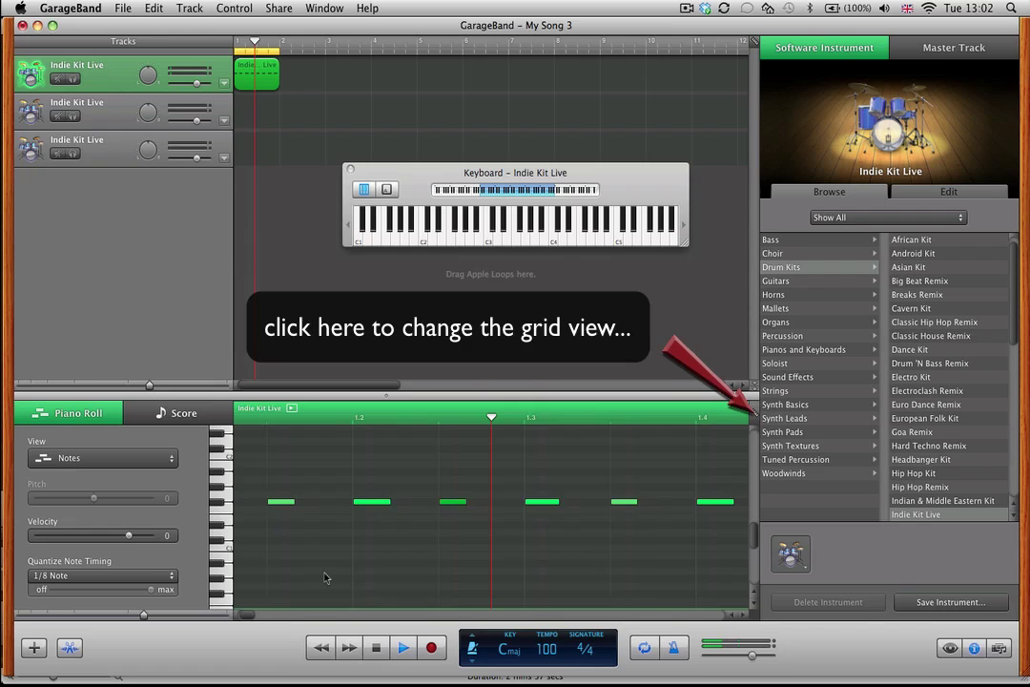
key("space")
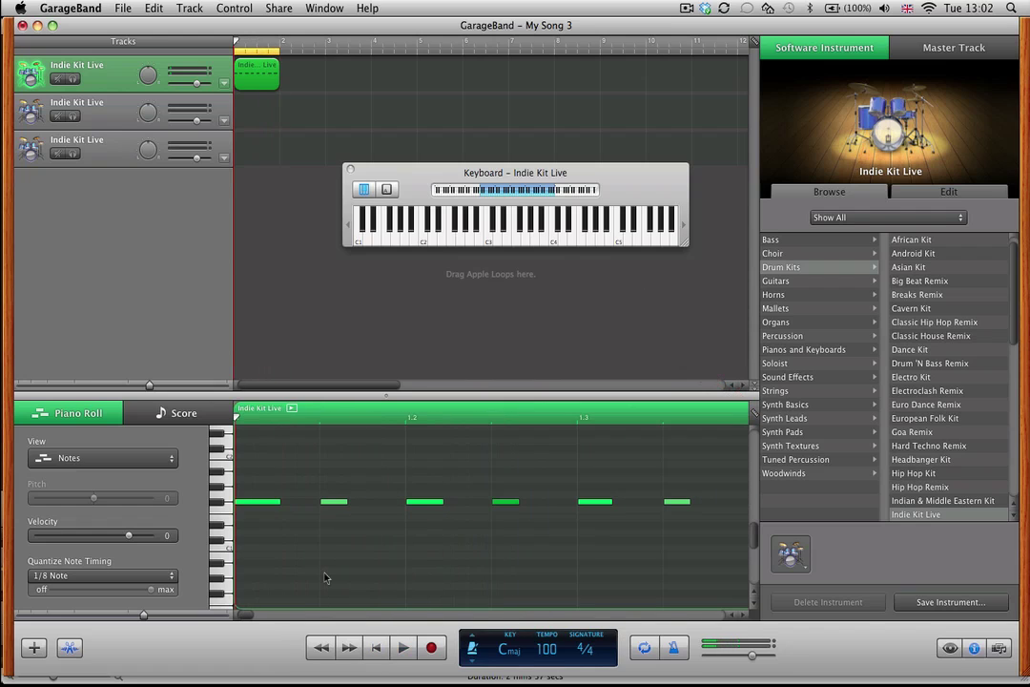
left_click(99, 121)
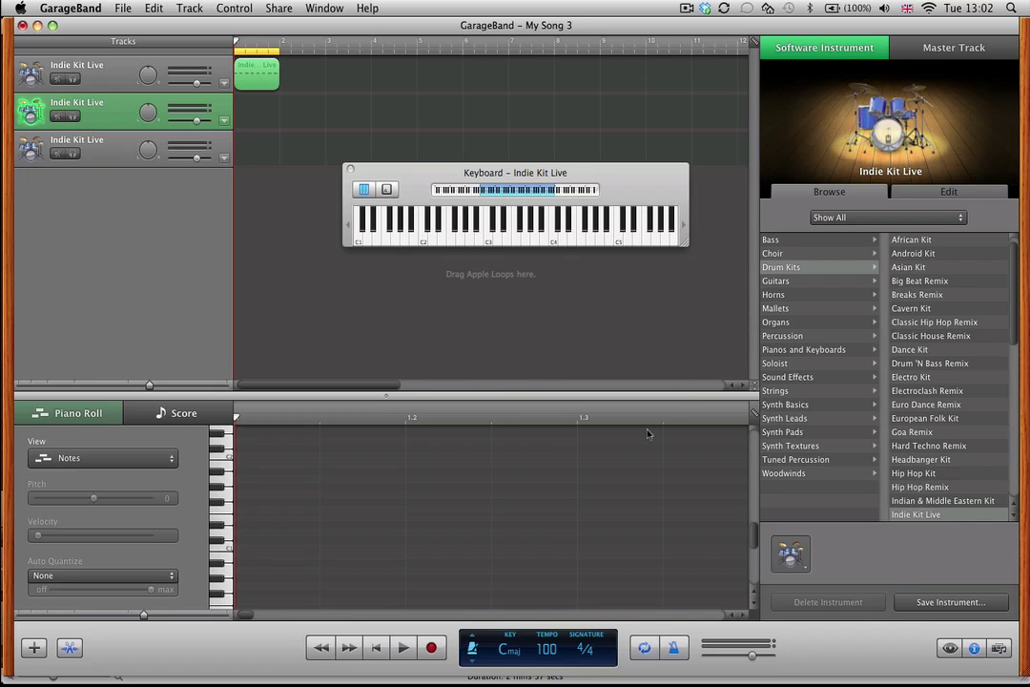
Turn off the metronome, audition a drum sound, play and stop, then enable Control > Count In.
left_click(674, 648)
left_click(377, 242)
key("space")
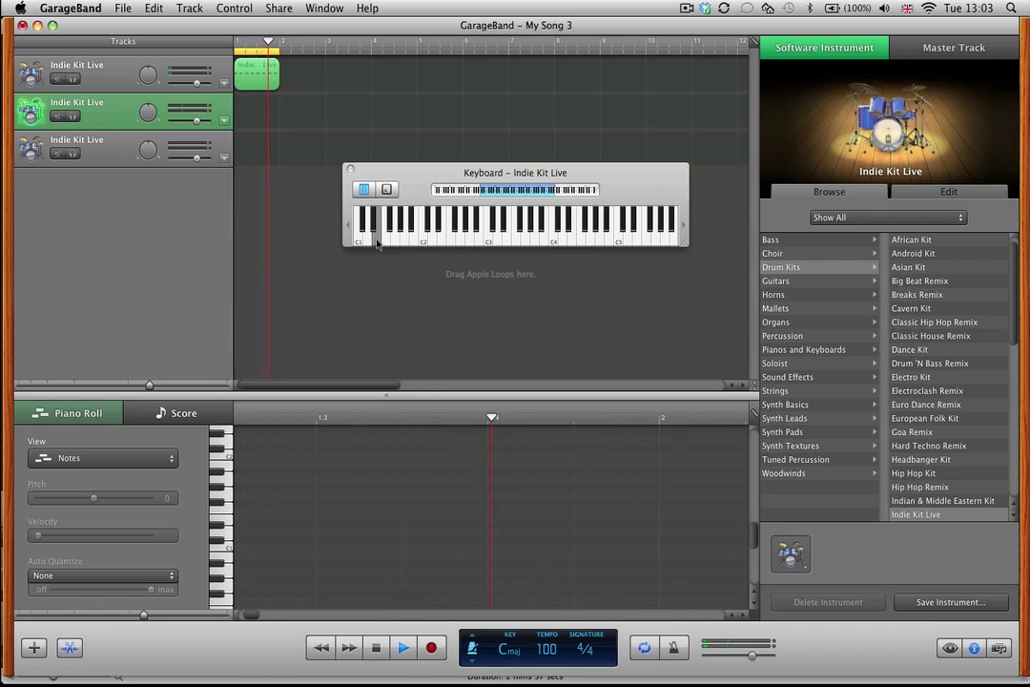
key("space")
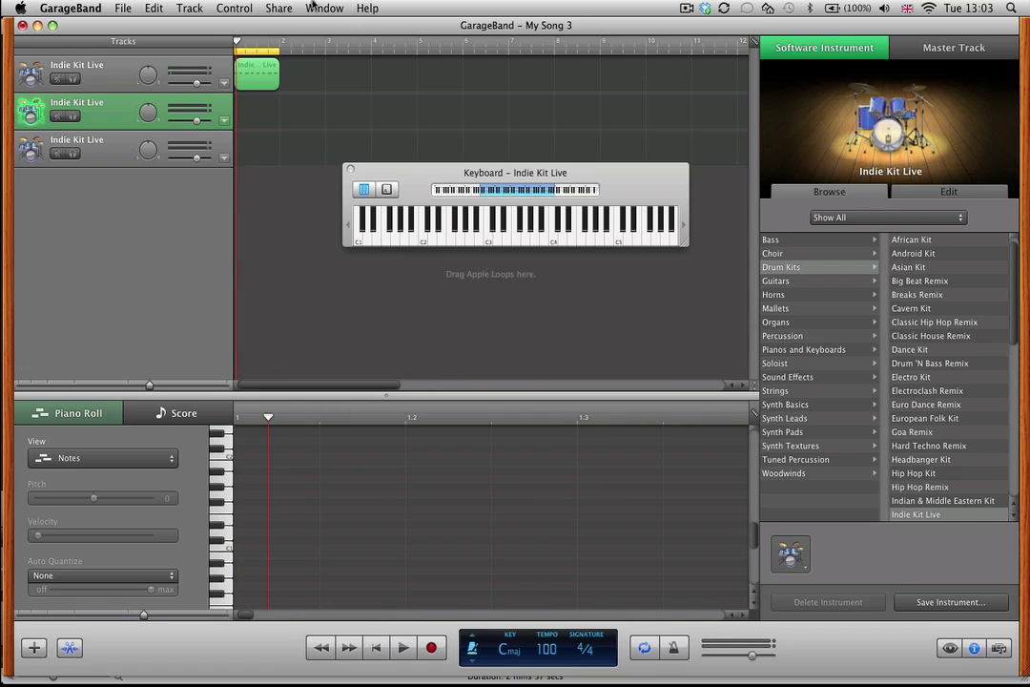
left_click(246, 12)
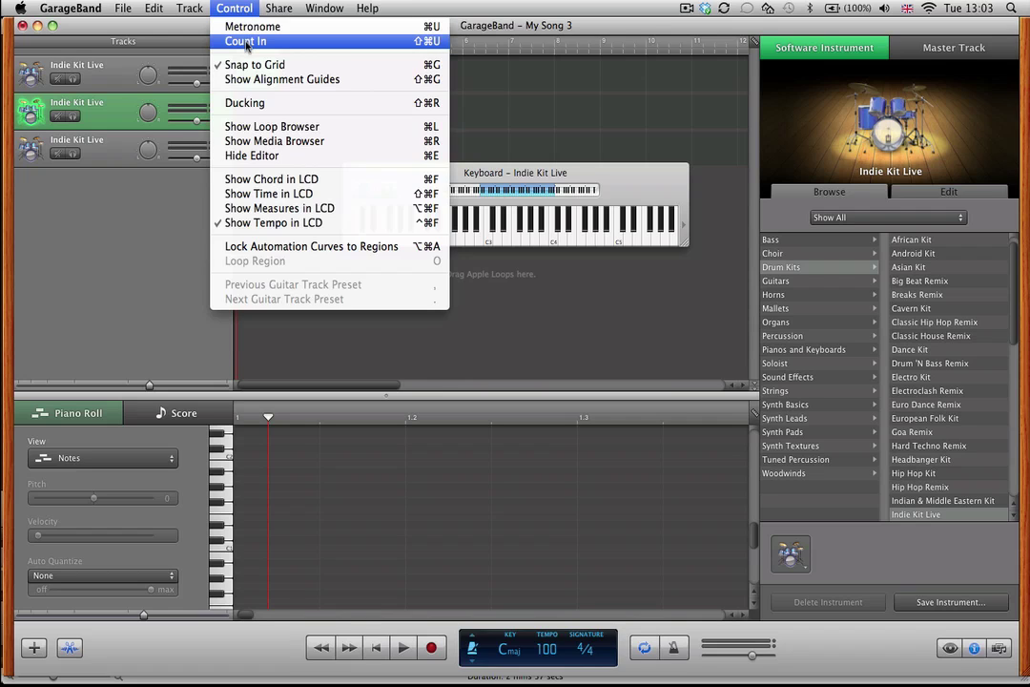
left_click(246, 42)
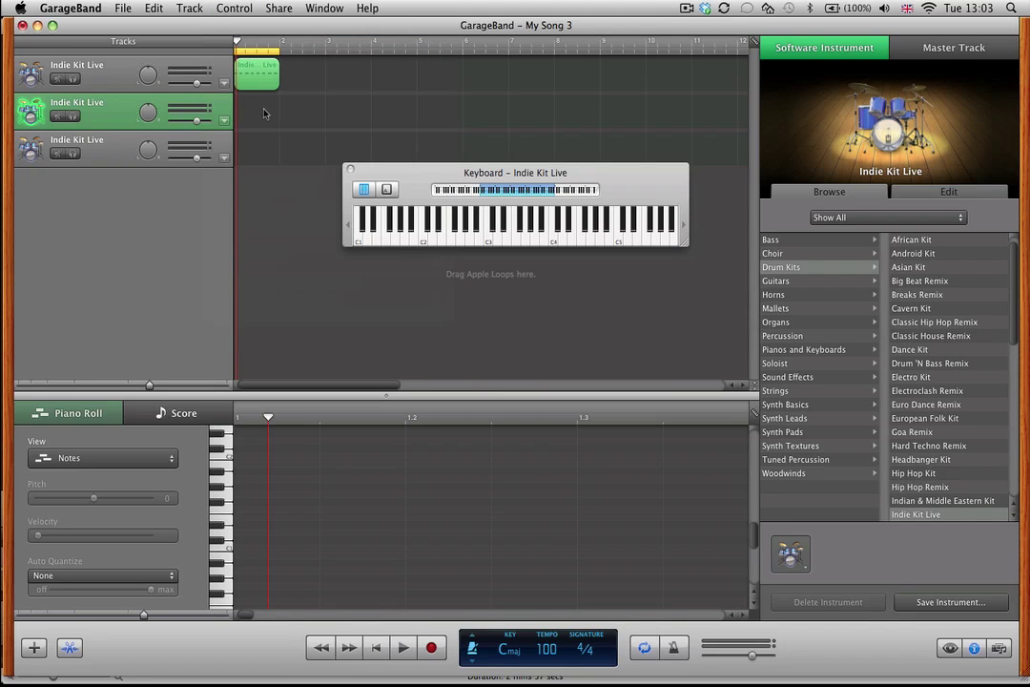
Record a one-bar snare region from the song start on the second drum track.
key("Return")
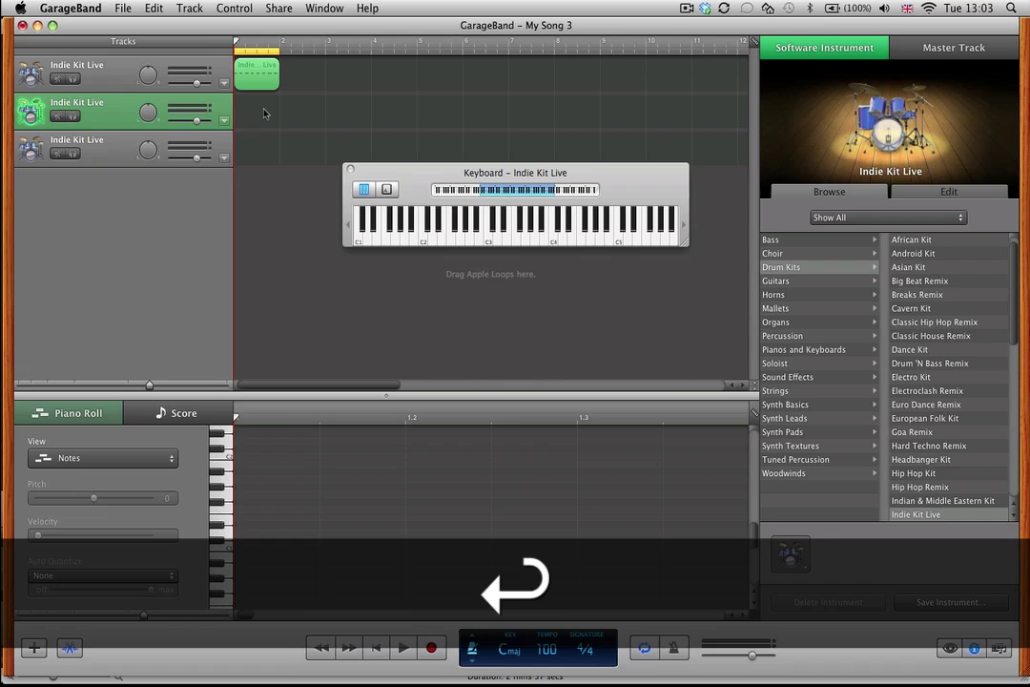
key("r")
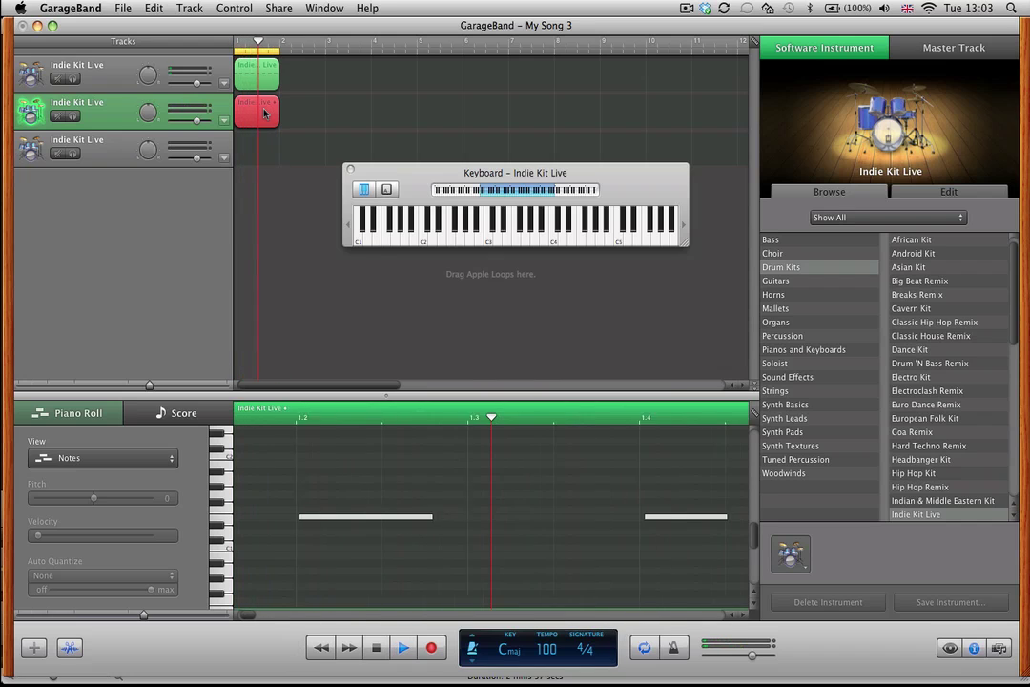
key("space")
Play the new snare recording from the start and scroll the editor to view its notes.
key("Return")
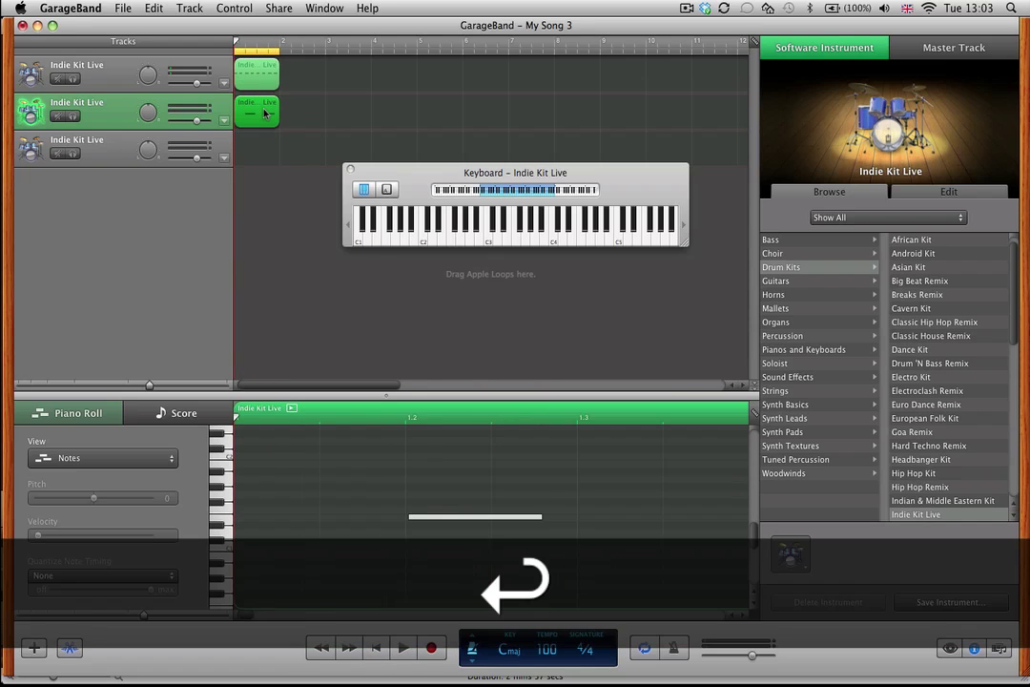
key("space")
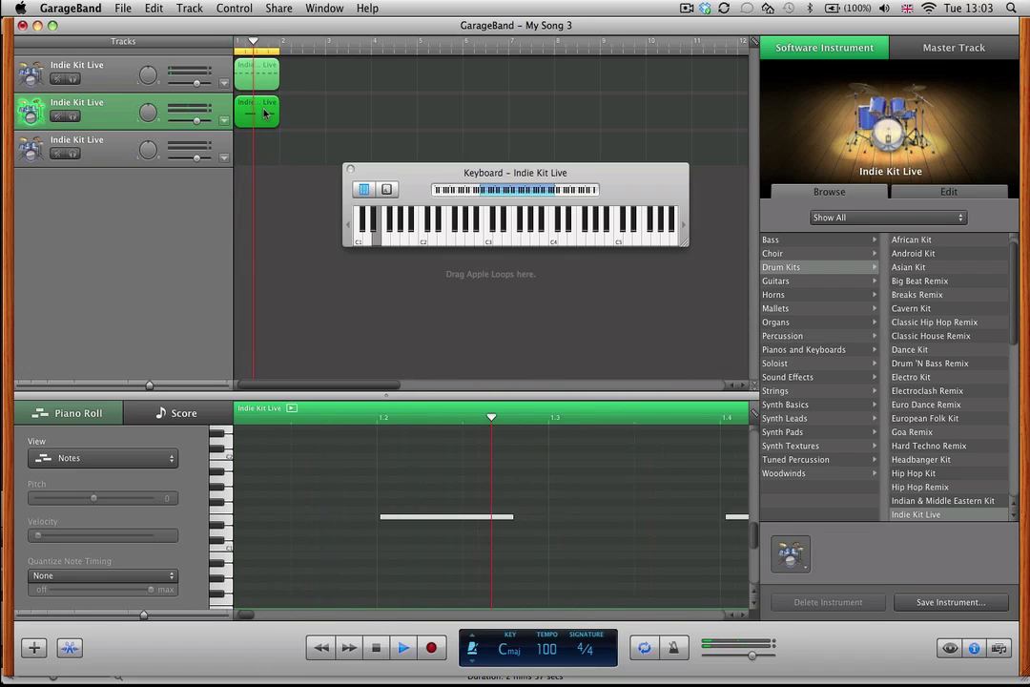
key("space")
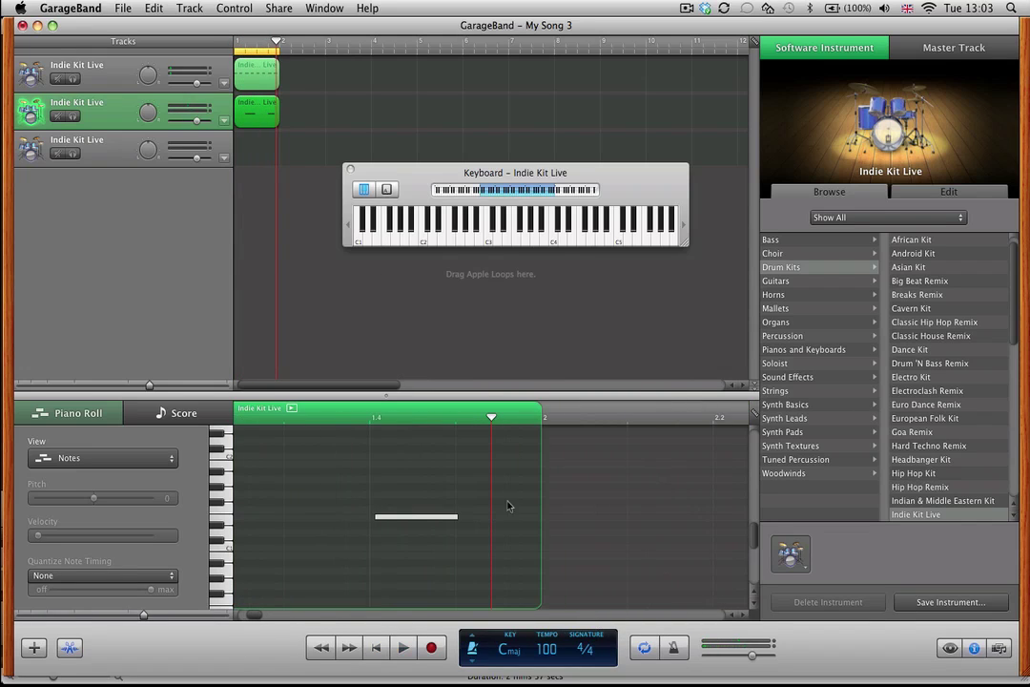
scroll(398, 506, "right", 3)
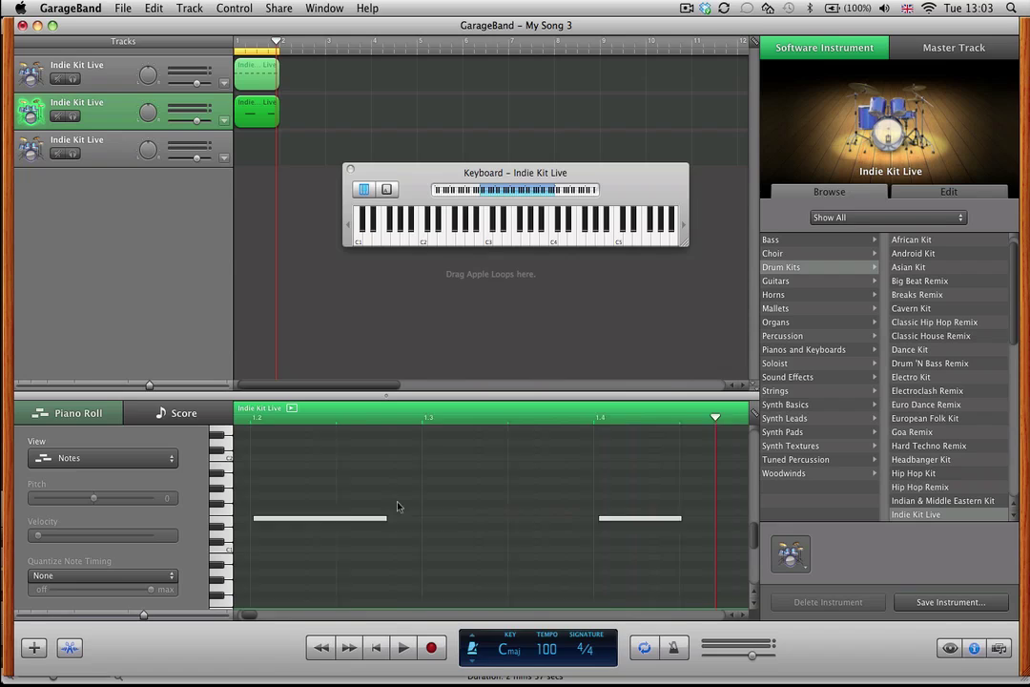
scroll(398, 506, "up", 3)
scroll(397, 507, "right", 1)
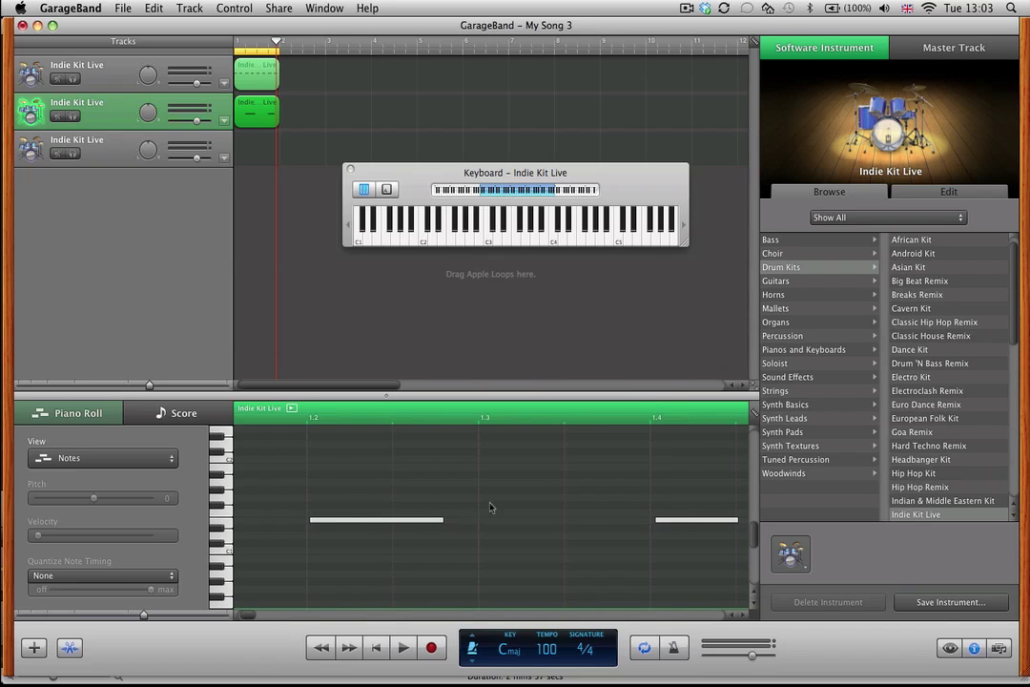
Select every note in the second track's region and quantize them to 1/8 Note.
left_click(359, 494)
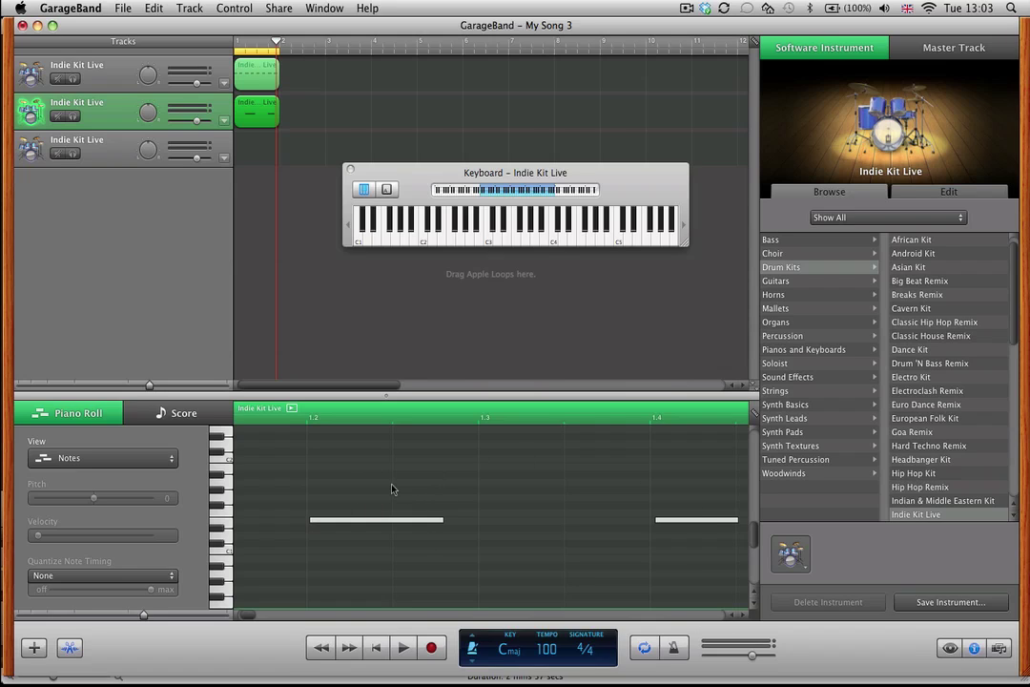
key("super")
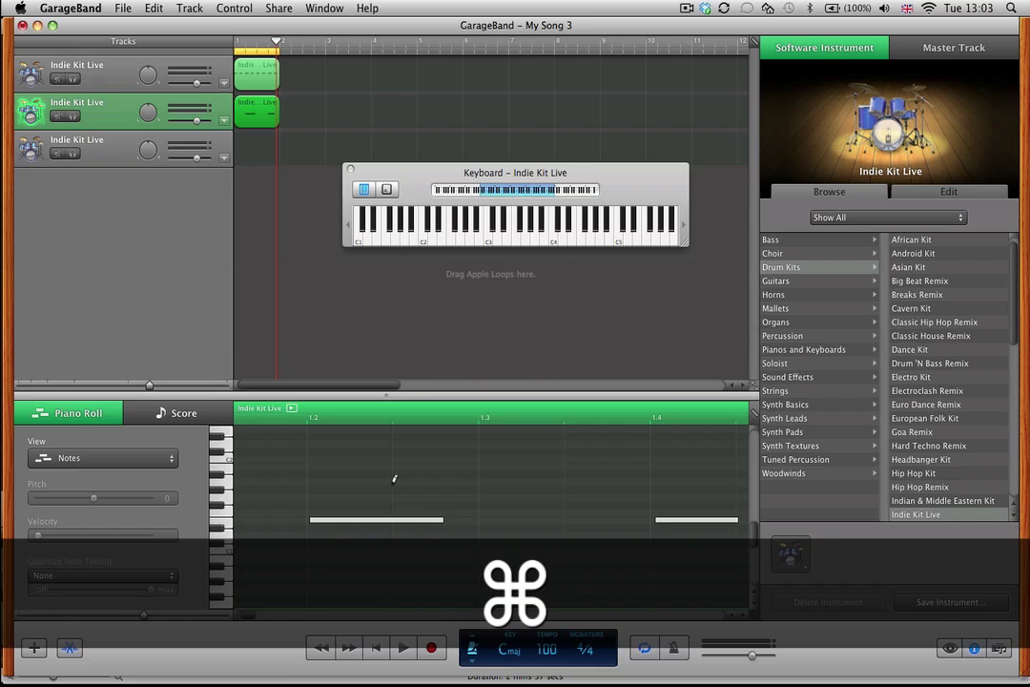
key("super+a")
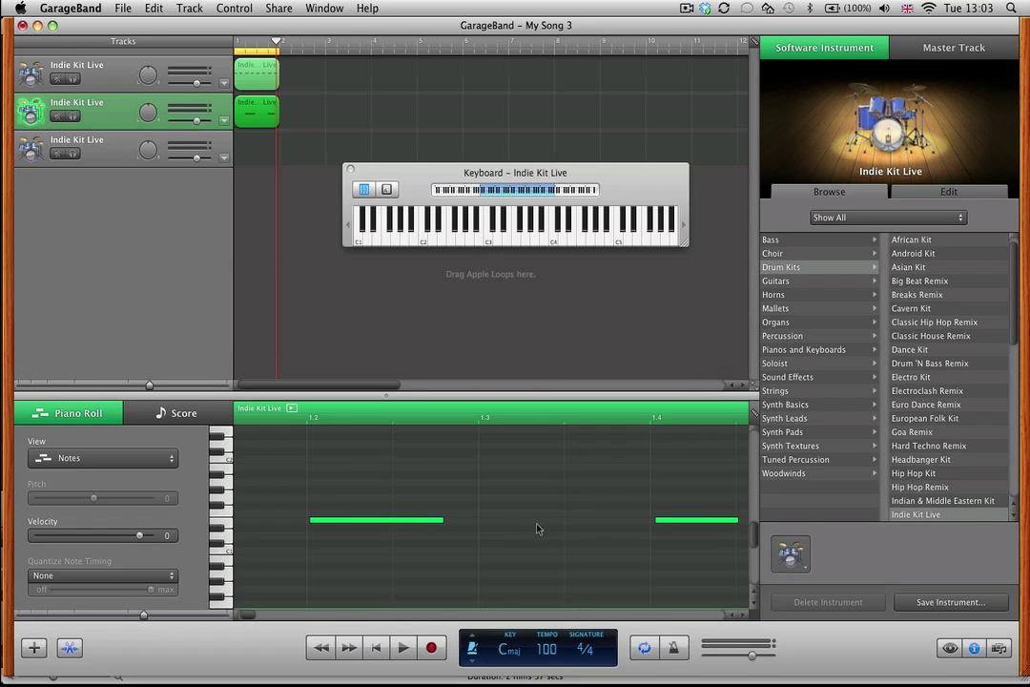
left_click(146, 577)
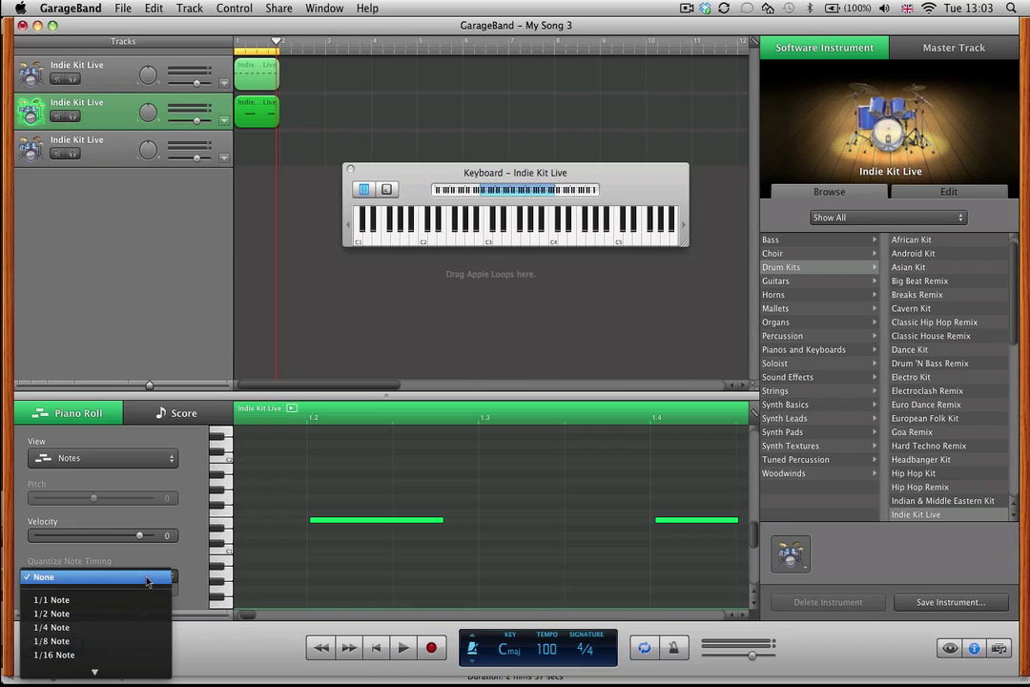
left_click(125, 641)
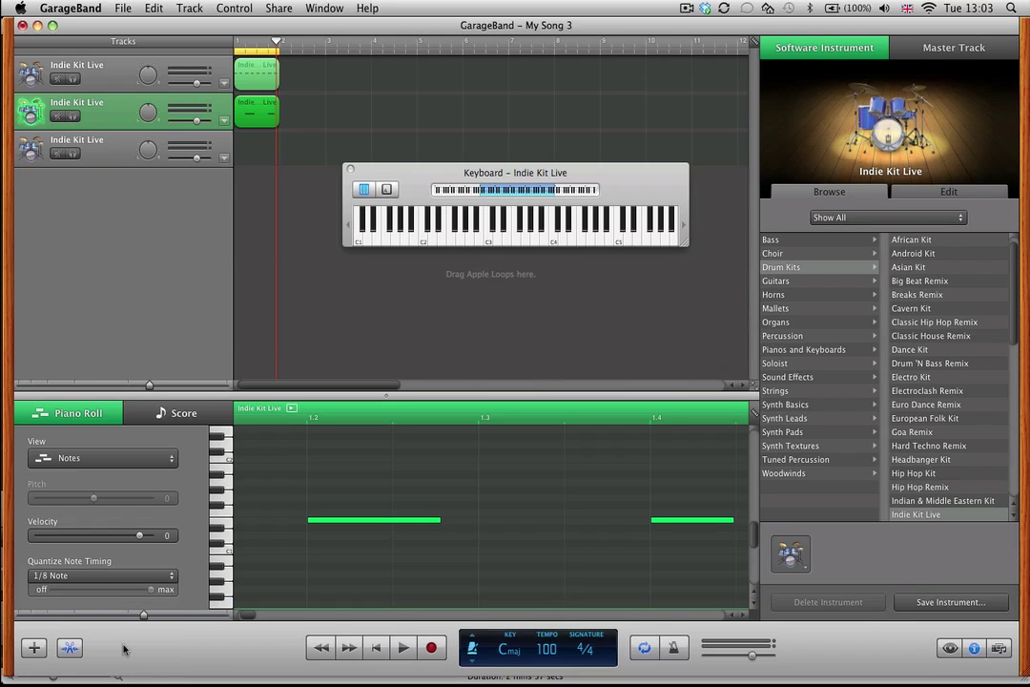
Play the quantized region from the start, then stop and rewind to the song start.
key("Return")
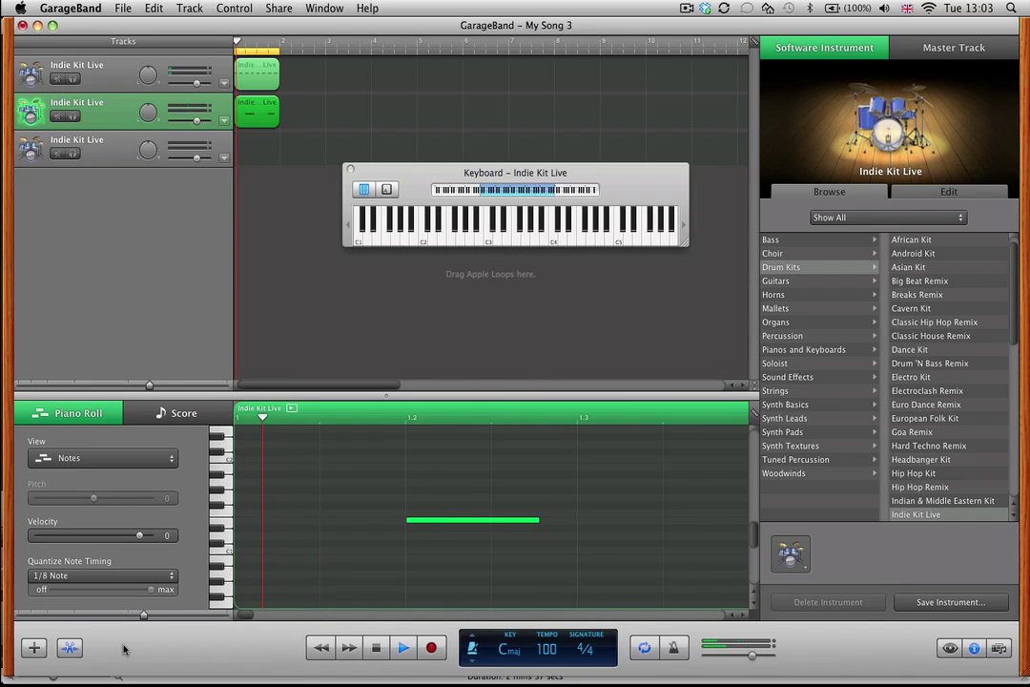
key("space")
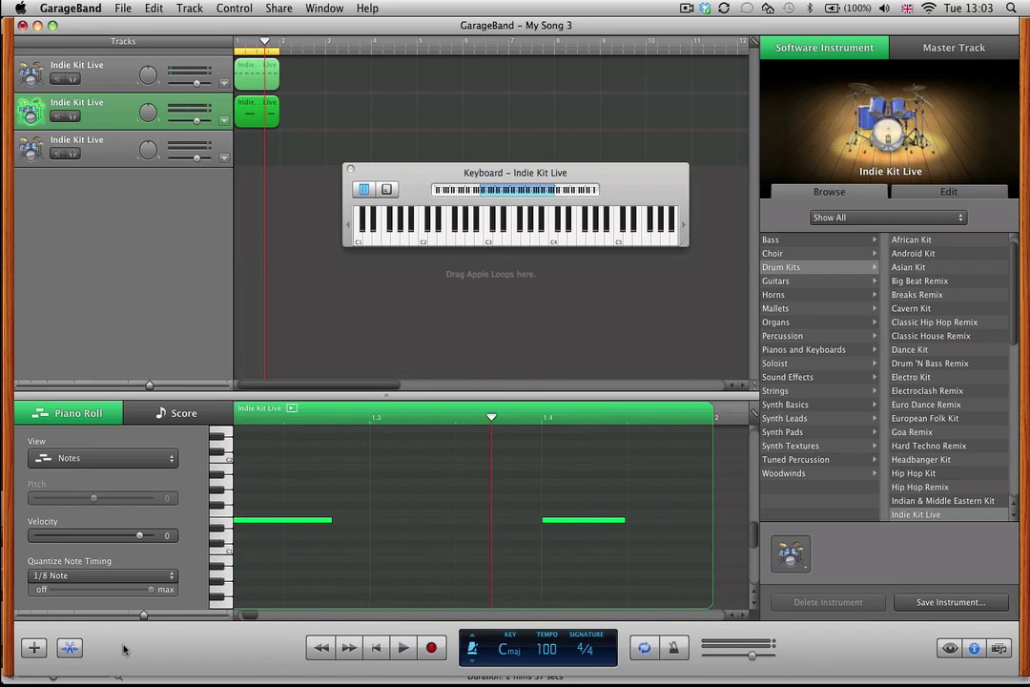
key("Return")
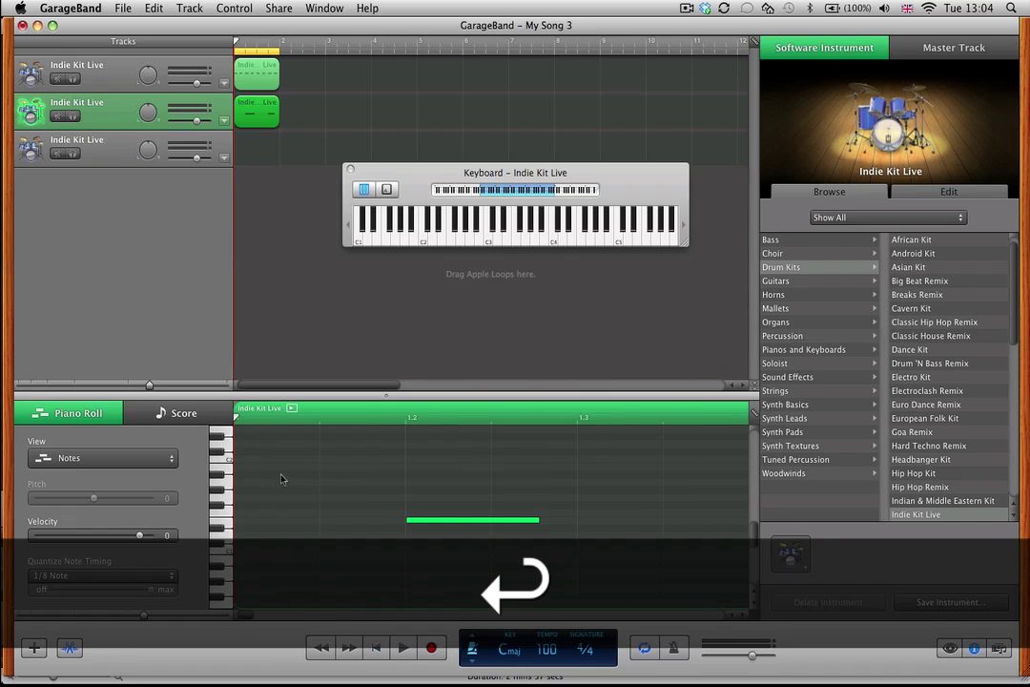
Select the third Indie Kit Live track, test playback, then record a one-bar drum part.
left_click(103, 153)
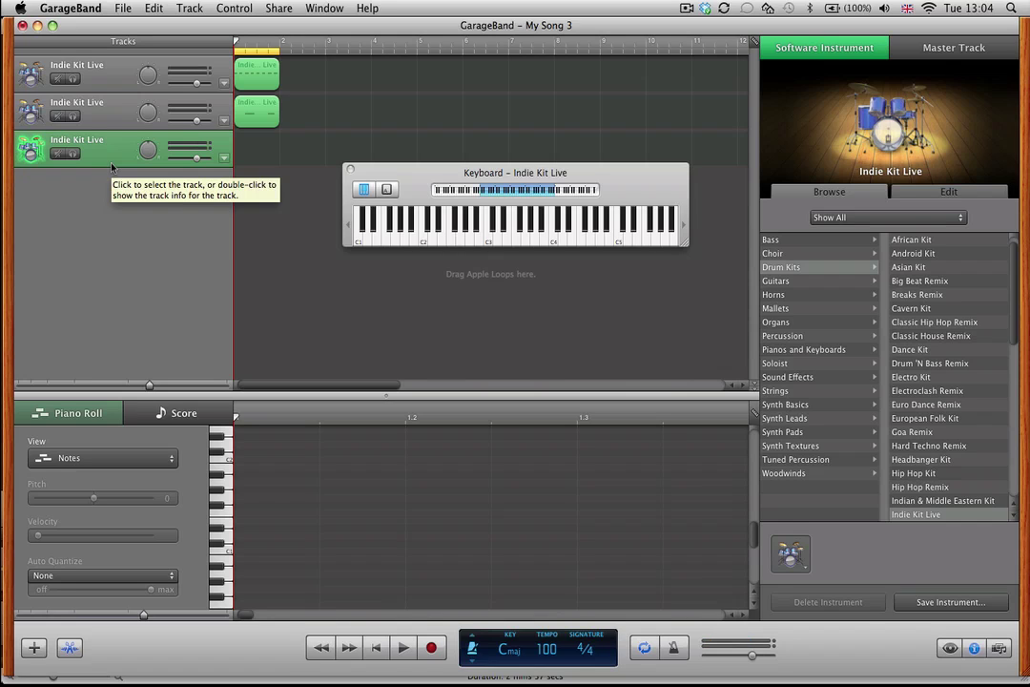
key("space")
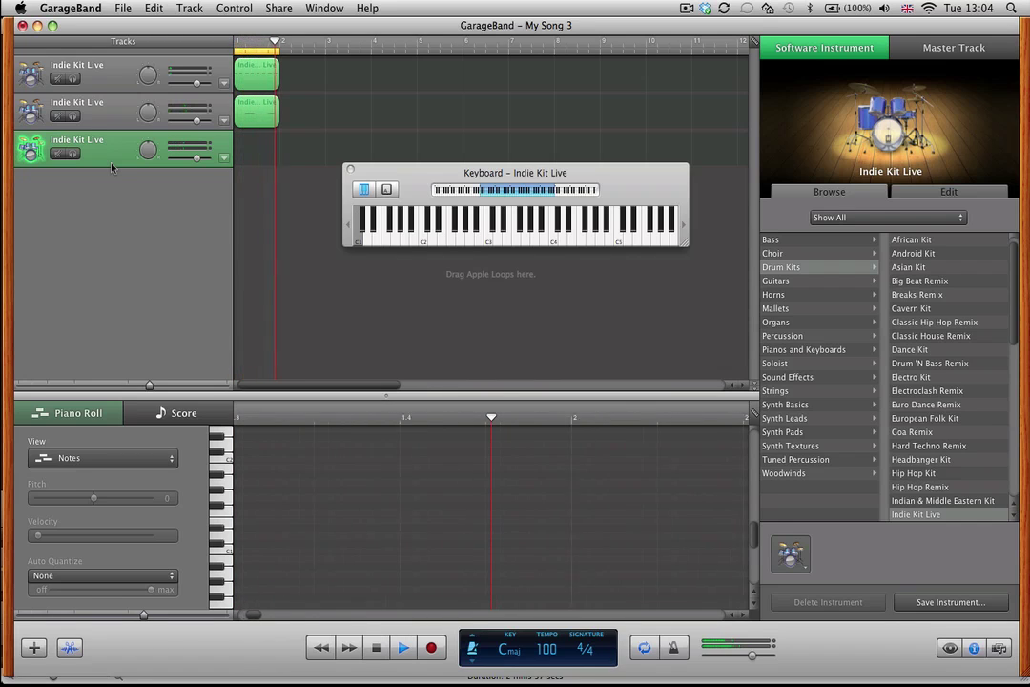
key("space")
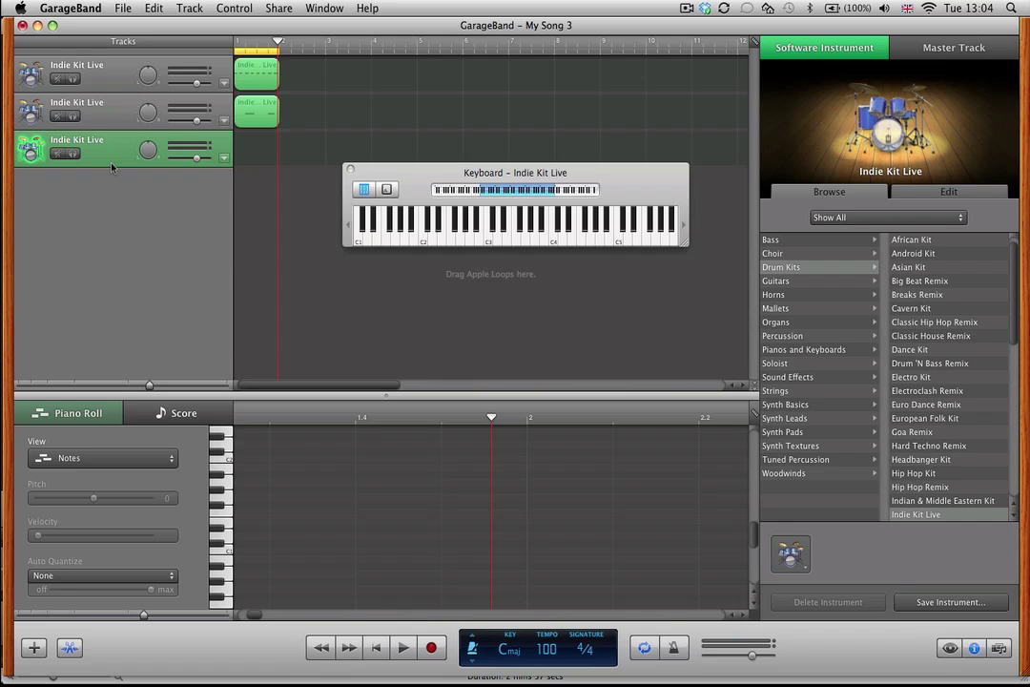
key("r")
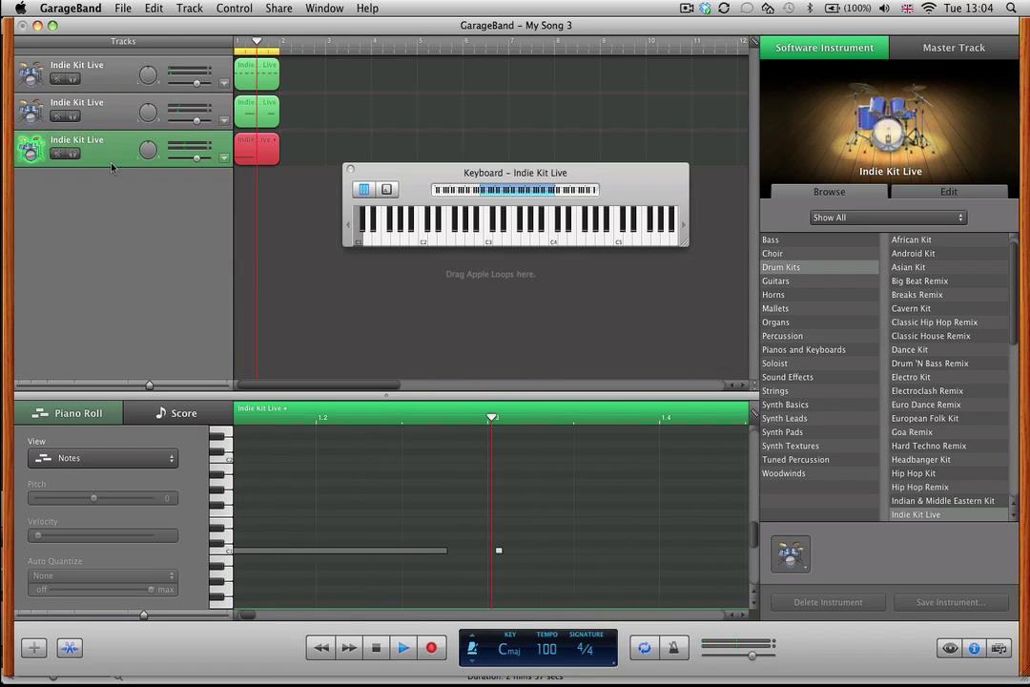
key("space")
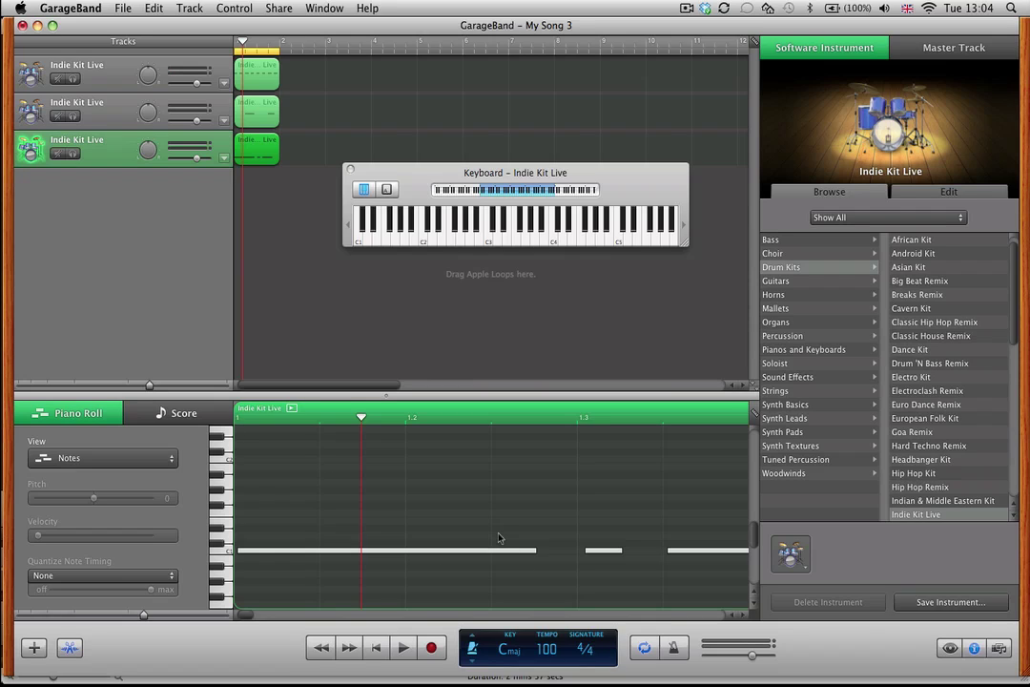
Quantize all notes in the third track's new region to 1/8 Note and play it back.
key("super+a")
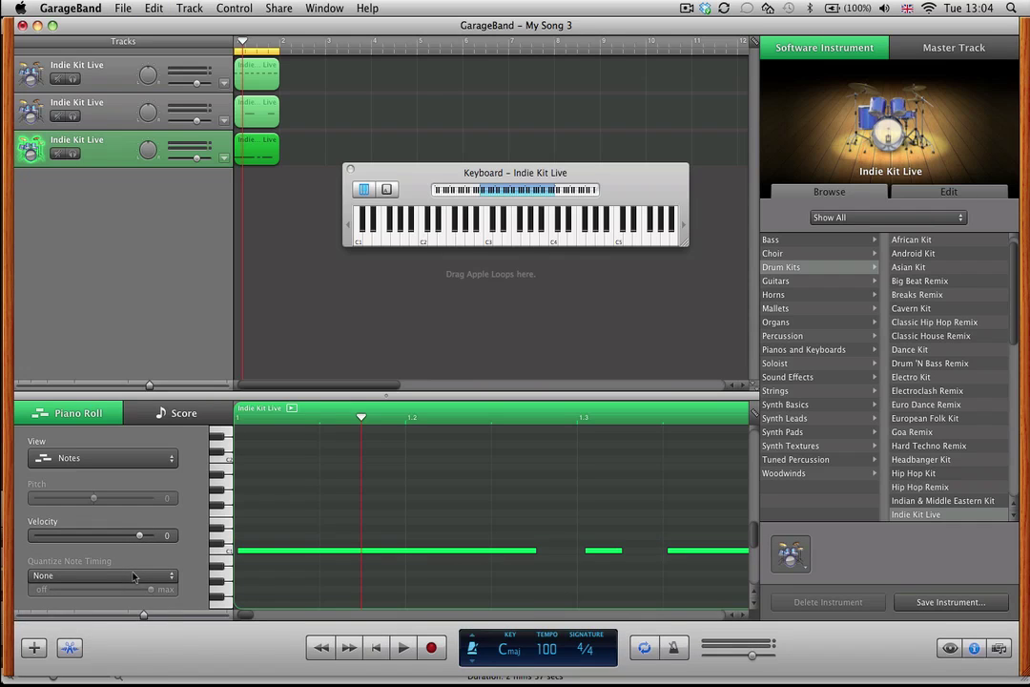
left_click(134, 576)
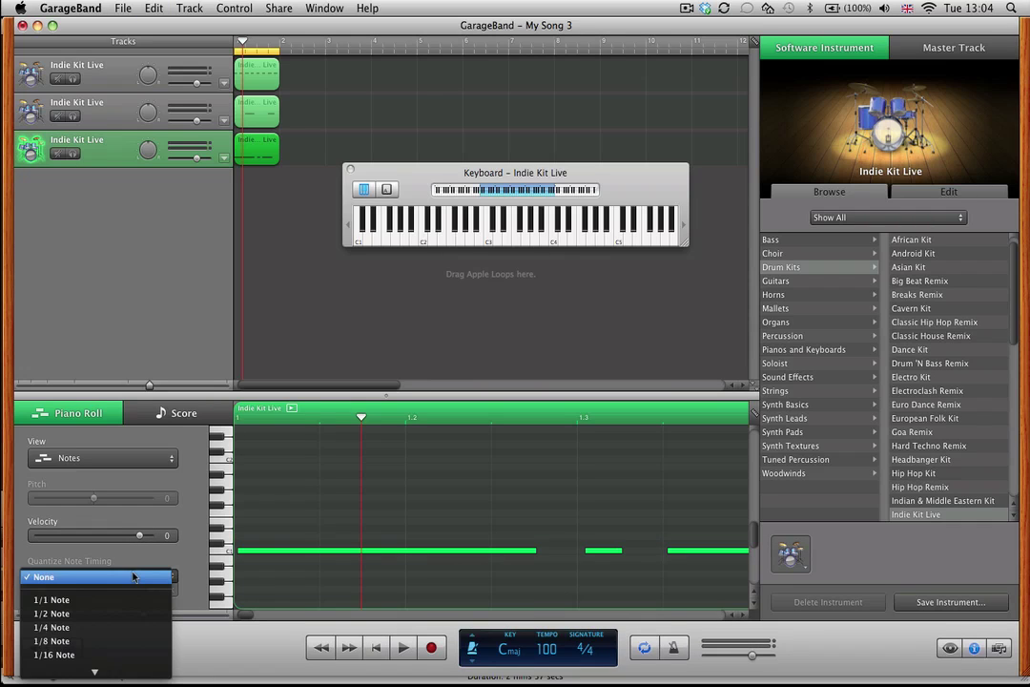
left_click(119, 650)
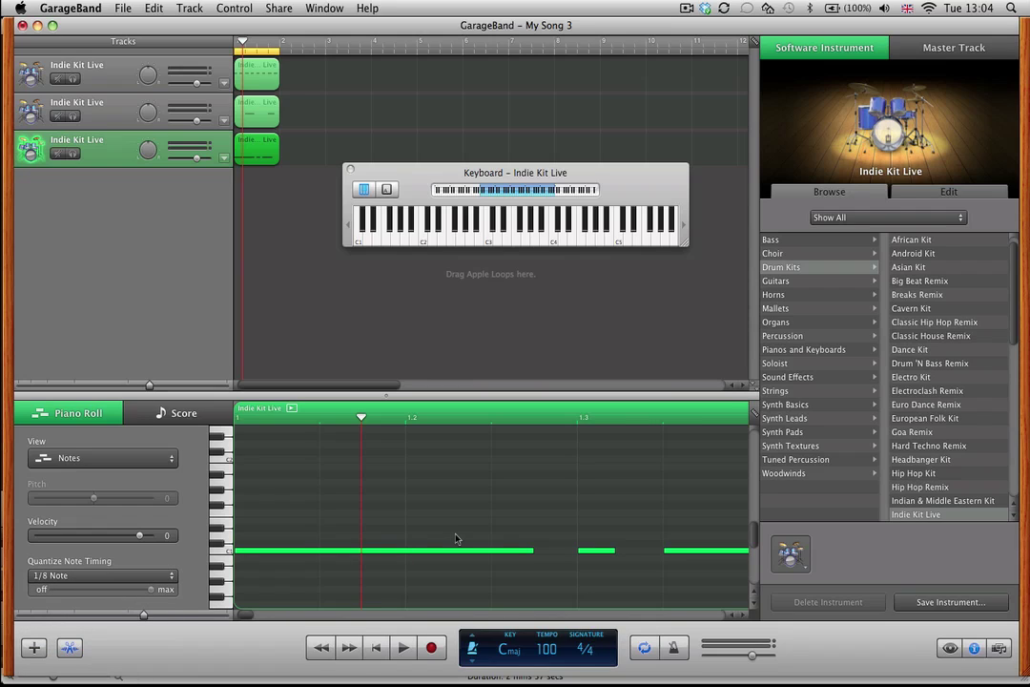
key("space")
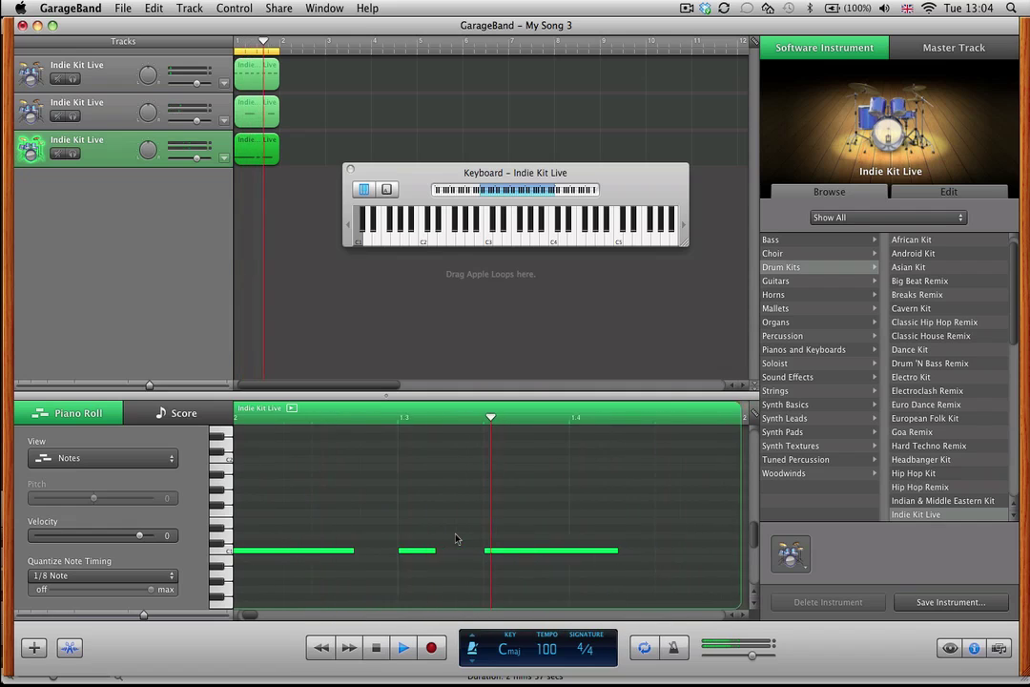